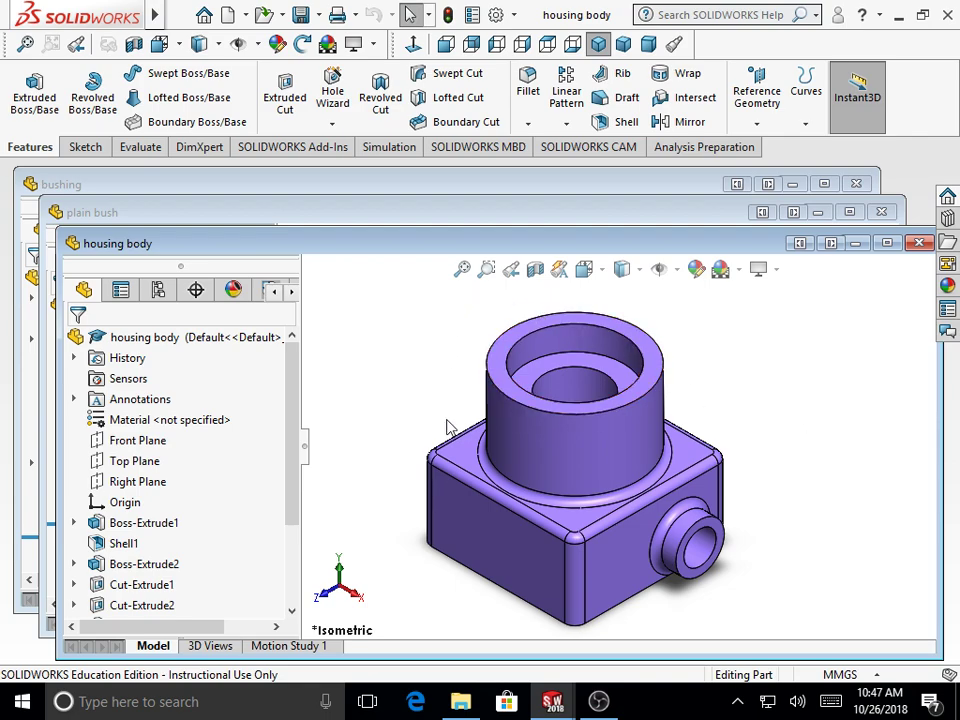
Close the bushing and plain bush parts, keeping only the housing body part open and maximized
click(371, 215)
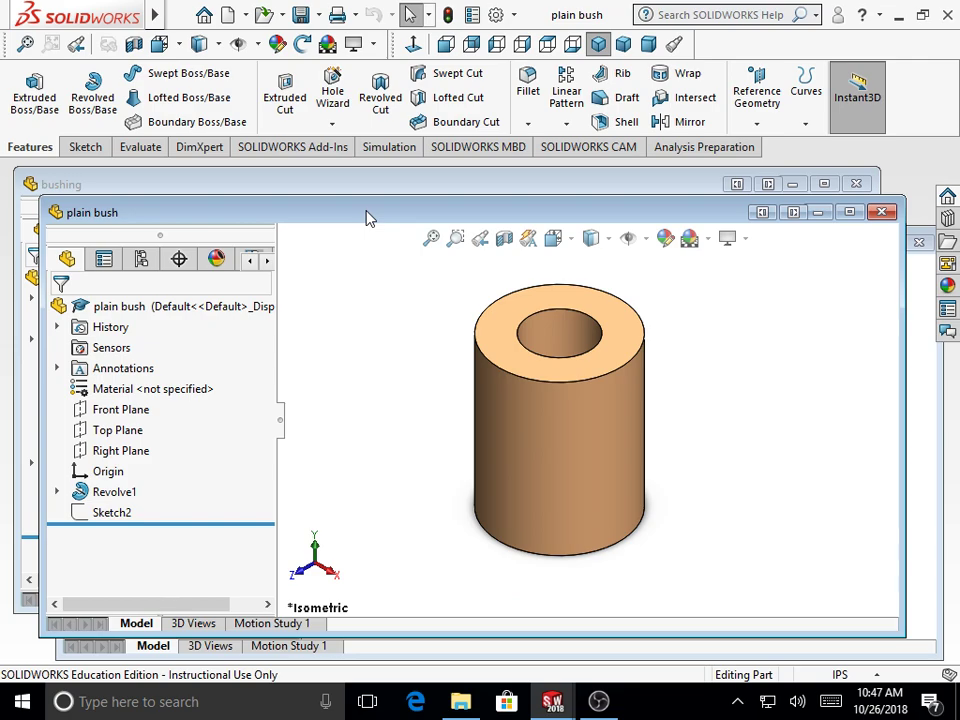
click(361, 188)
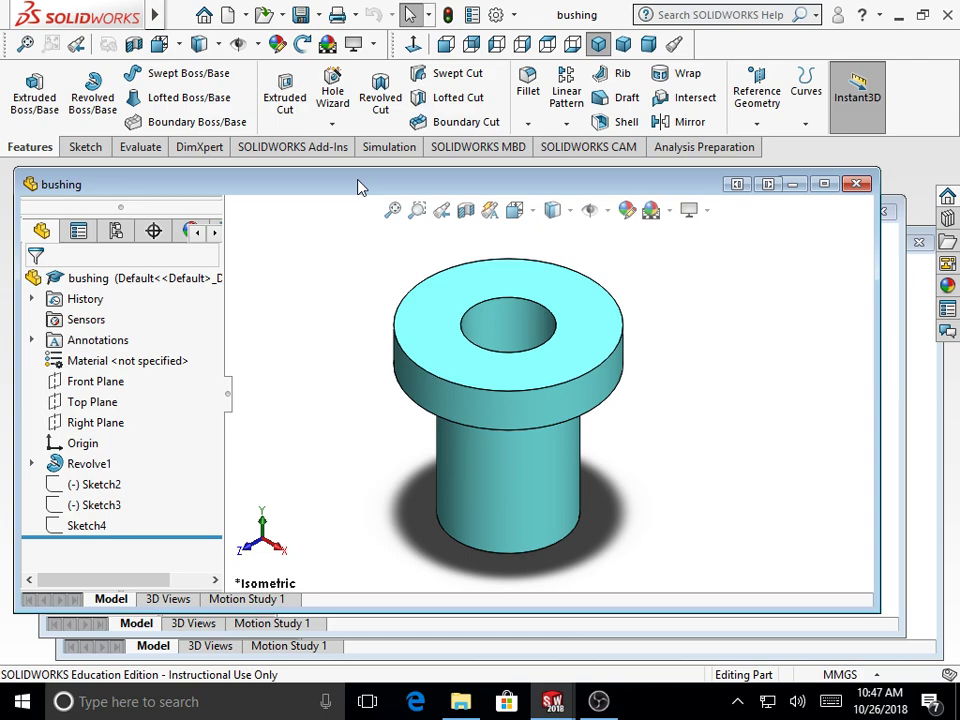
click(857, 186)
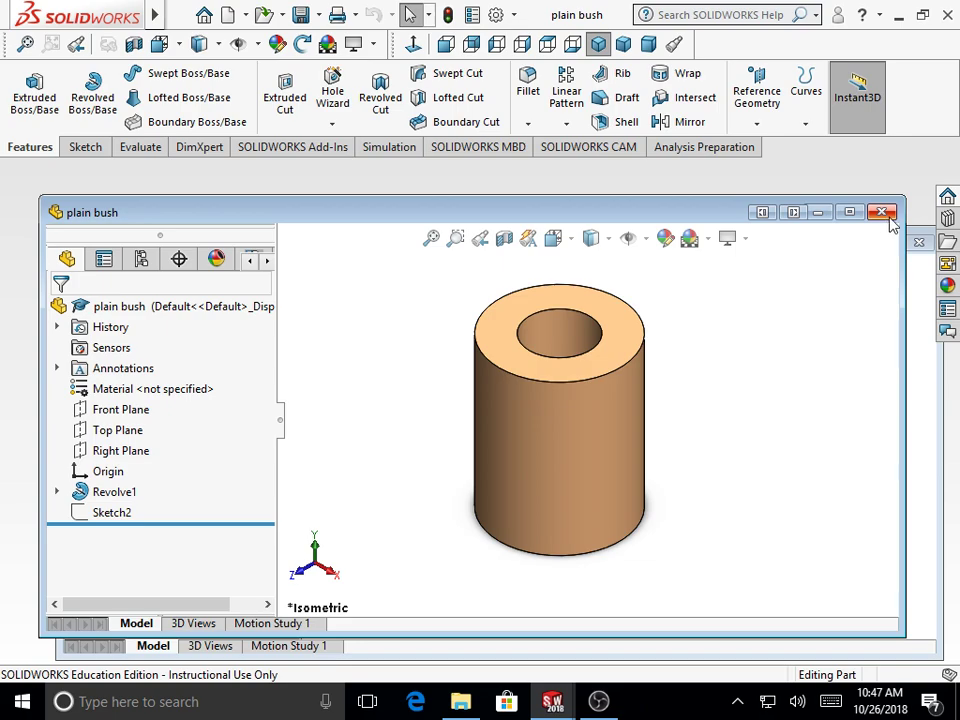
click(880, 209)
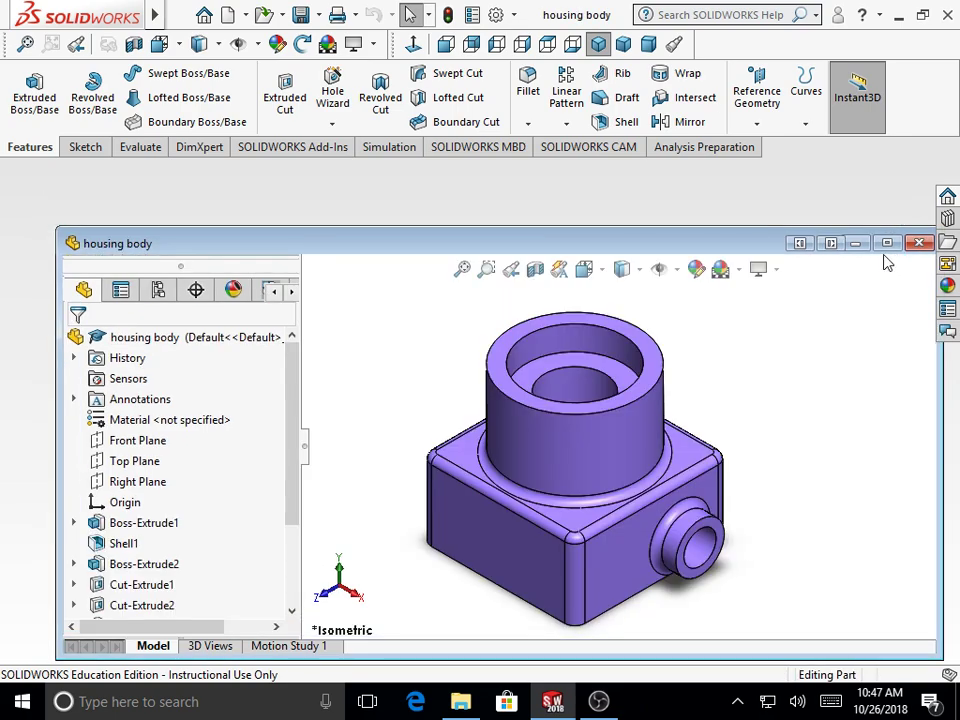
click(886, 248)
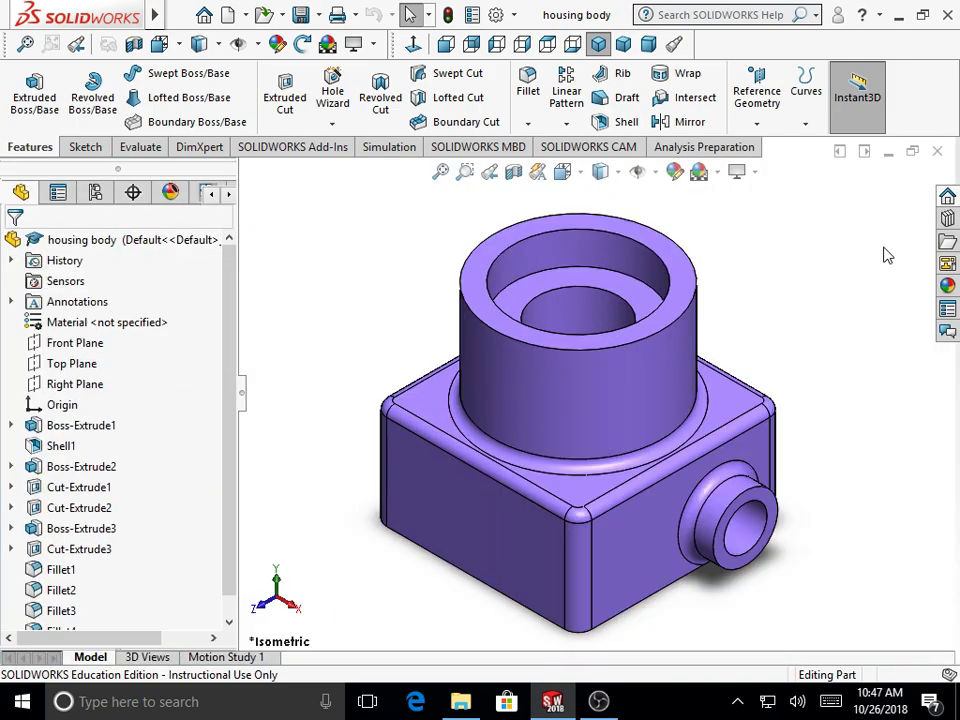
Create a new assembly document and dismiss the Begin Assembly prompt without inserting a component
click(228, 16)
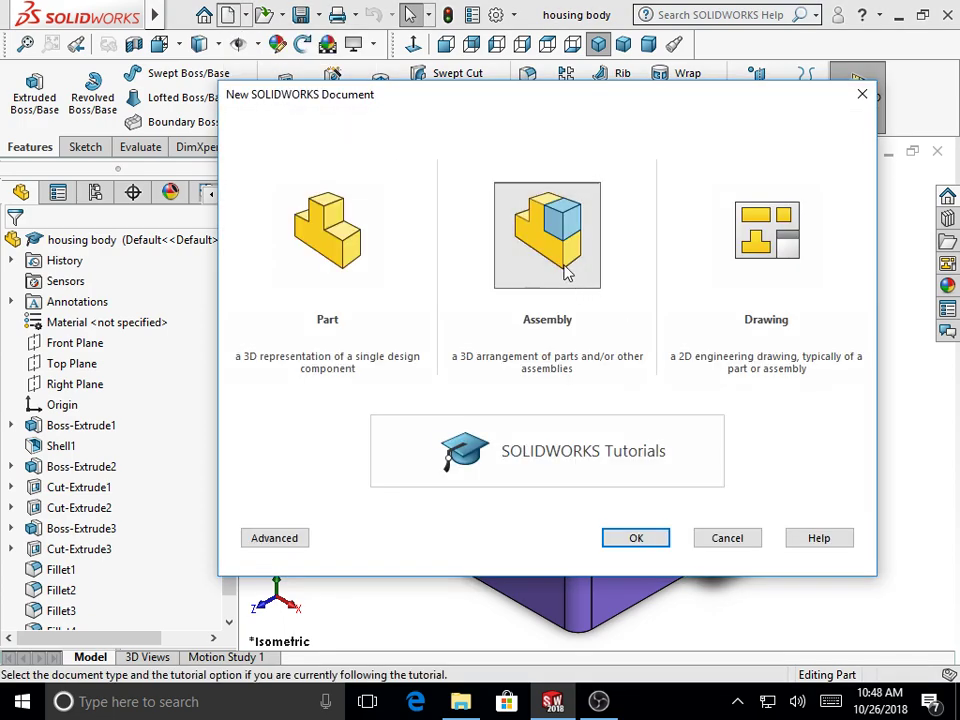
click(567, 273)
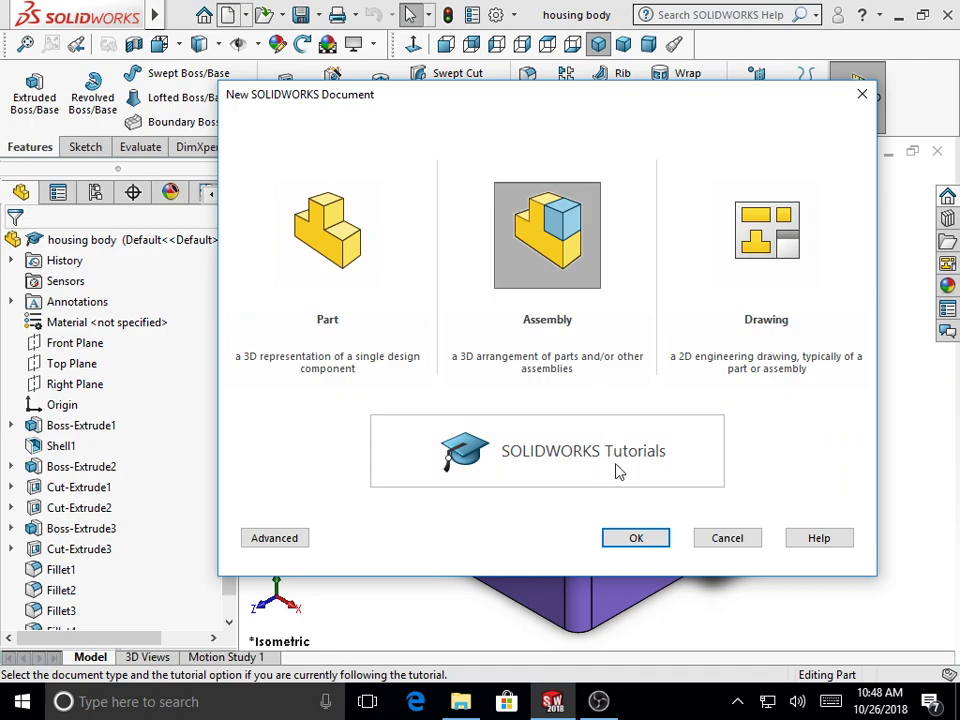
click(636, 540)
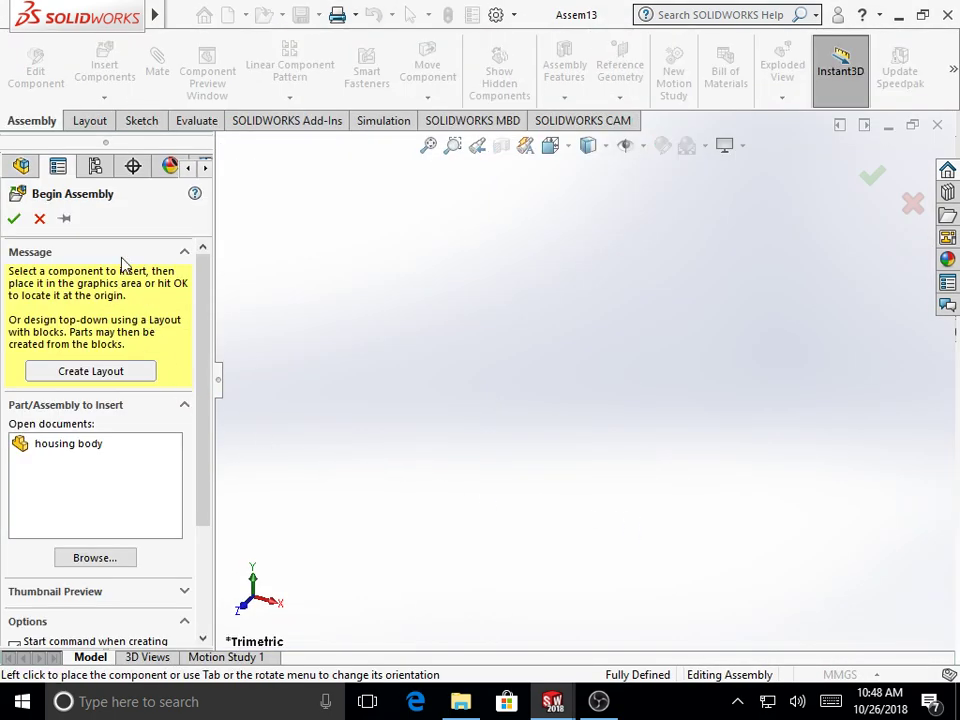
click(40, 219)
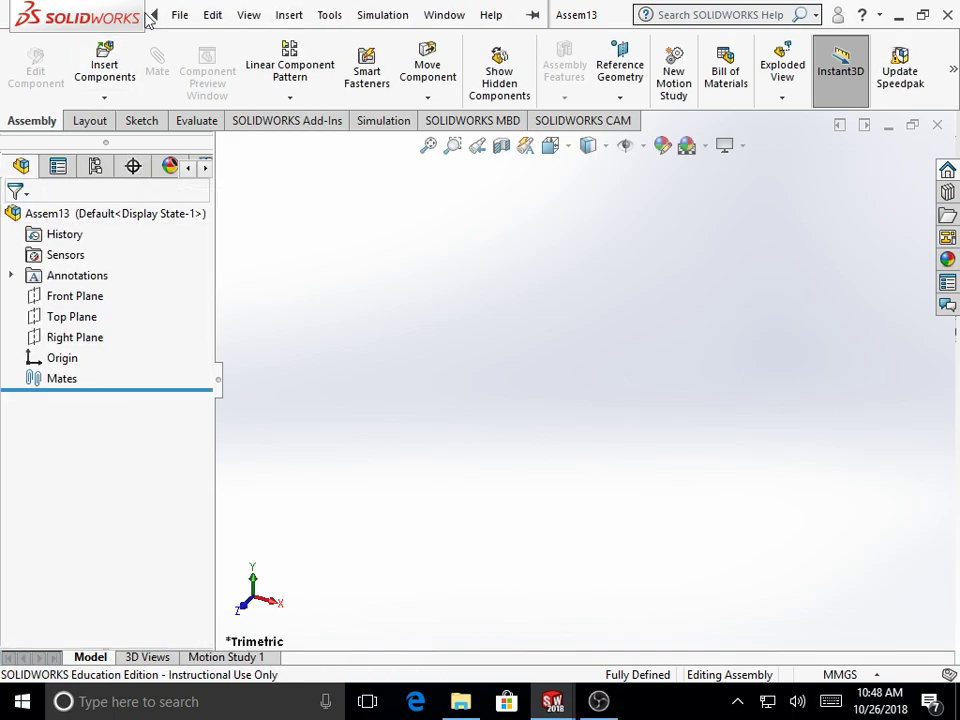
Tile the new assembly and housing body documents horizontally
click(176, 14)
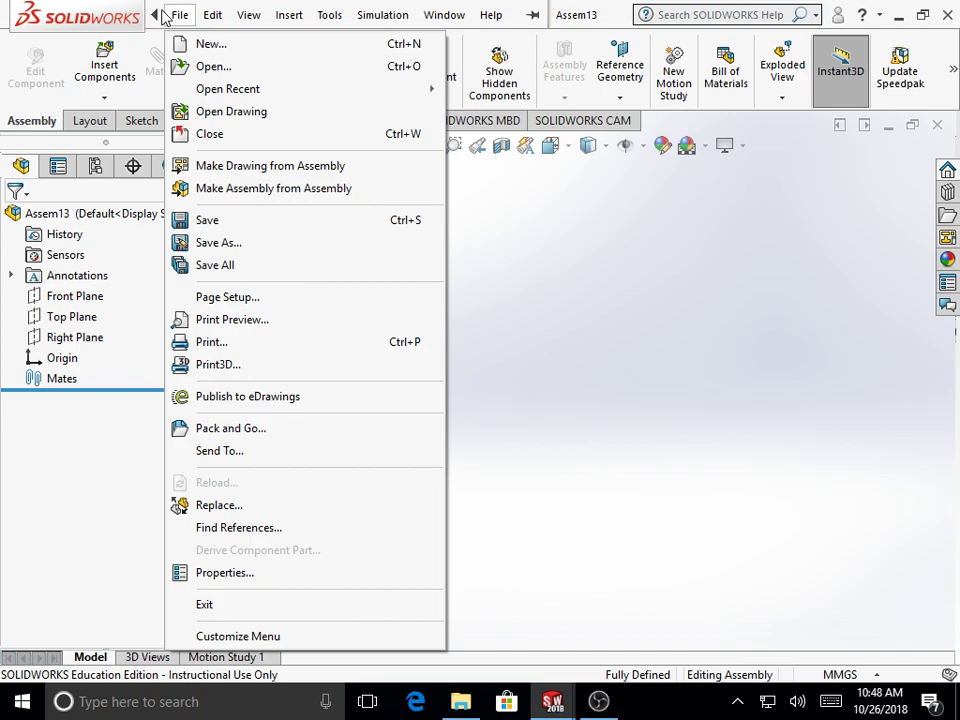
click(122, 14)
click(444, 15)
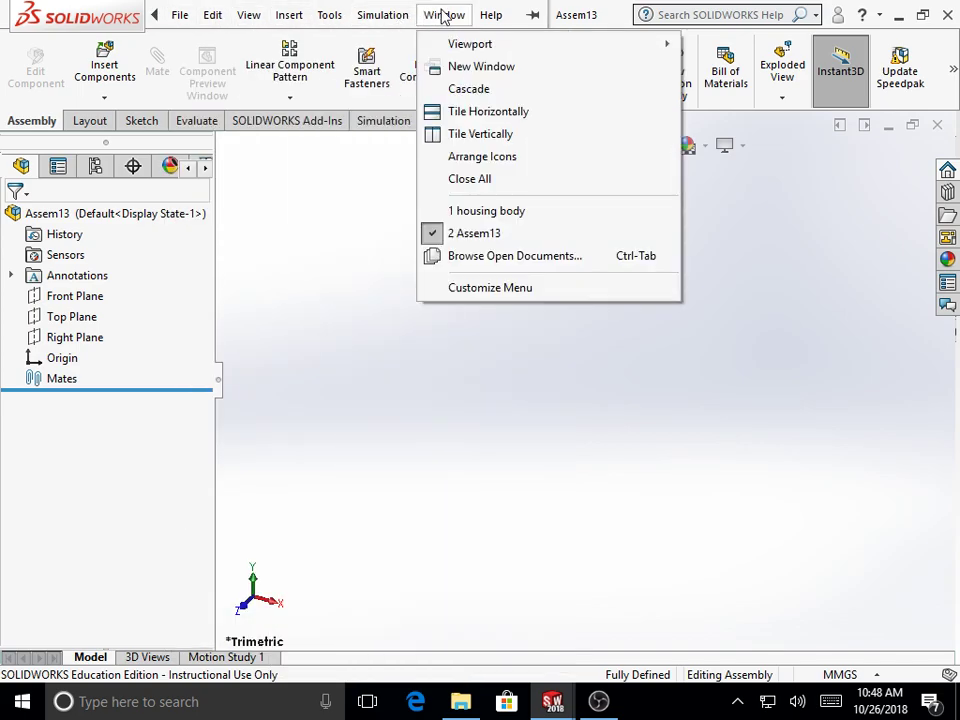
click(478, 112)
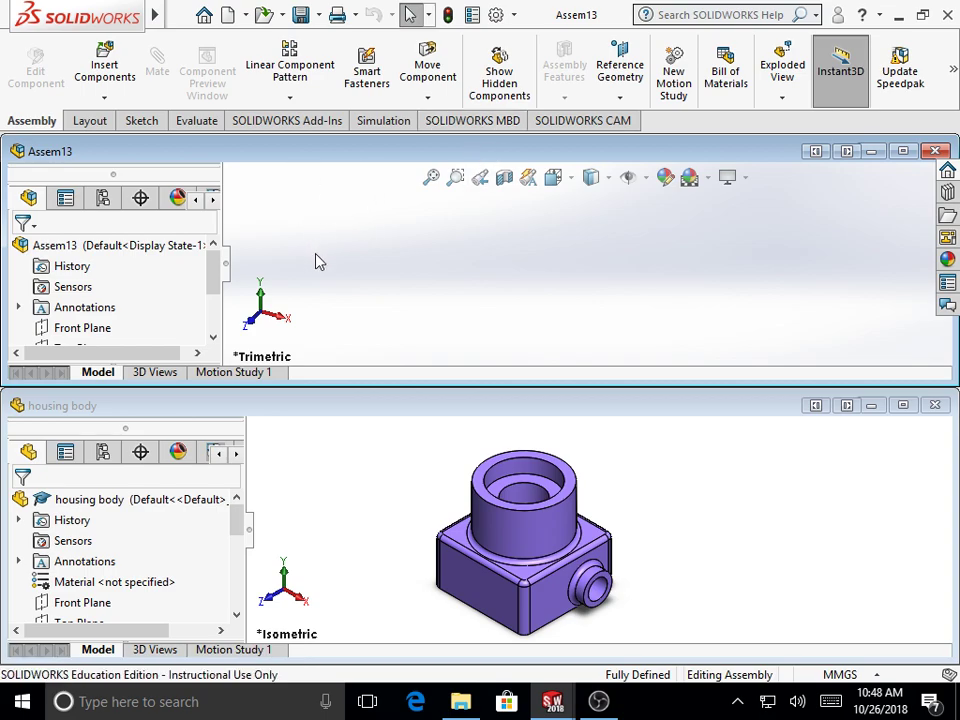
Add the housing body part from its open document to the assembly's feature tree as the first component
click(352, 412)
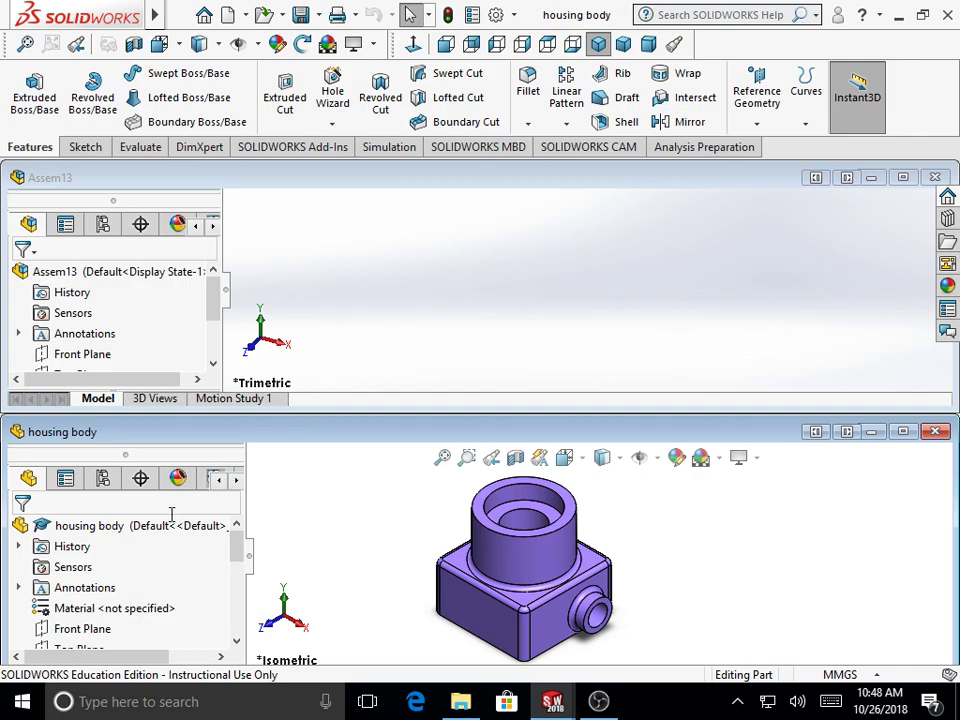
click(87, 528)
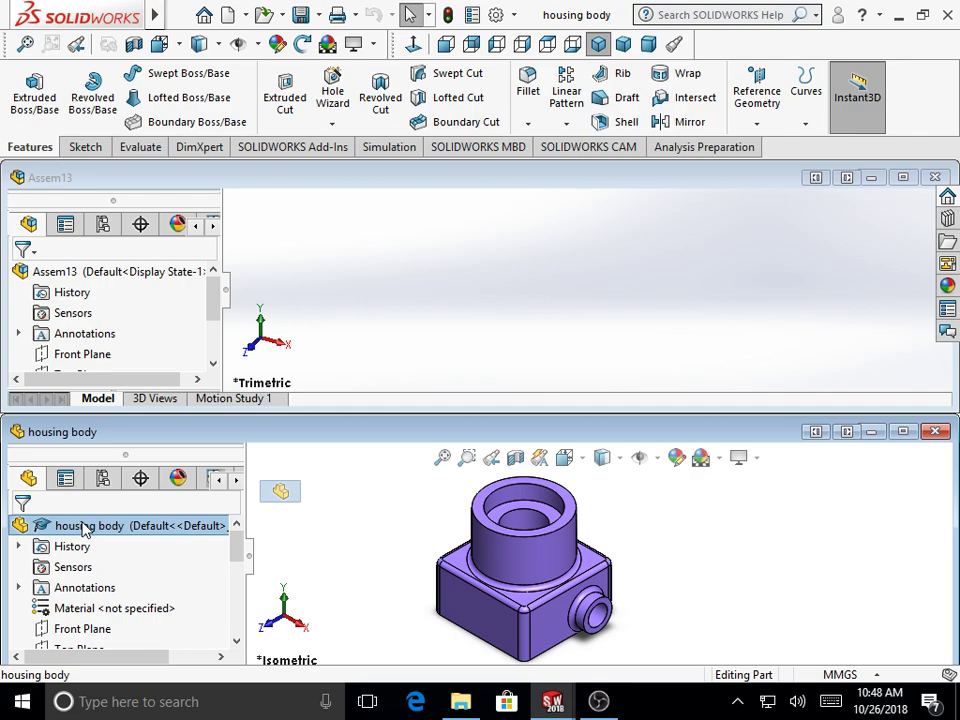
drag(85, 530, 63, 343)
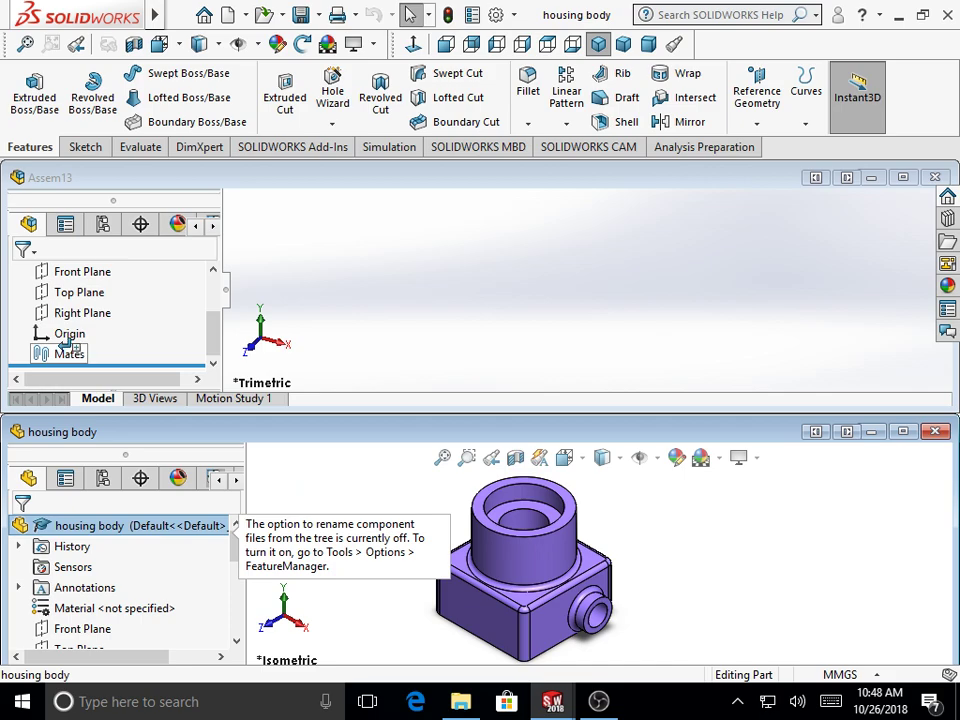
drag(63, 343, 72, 352)
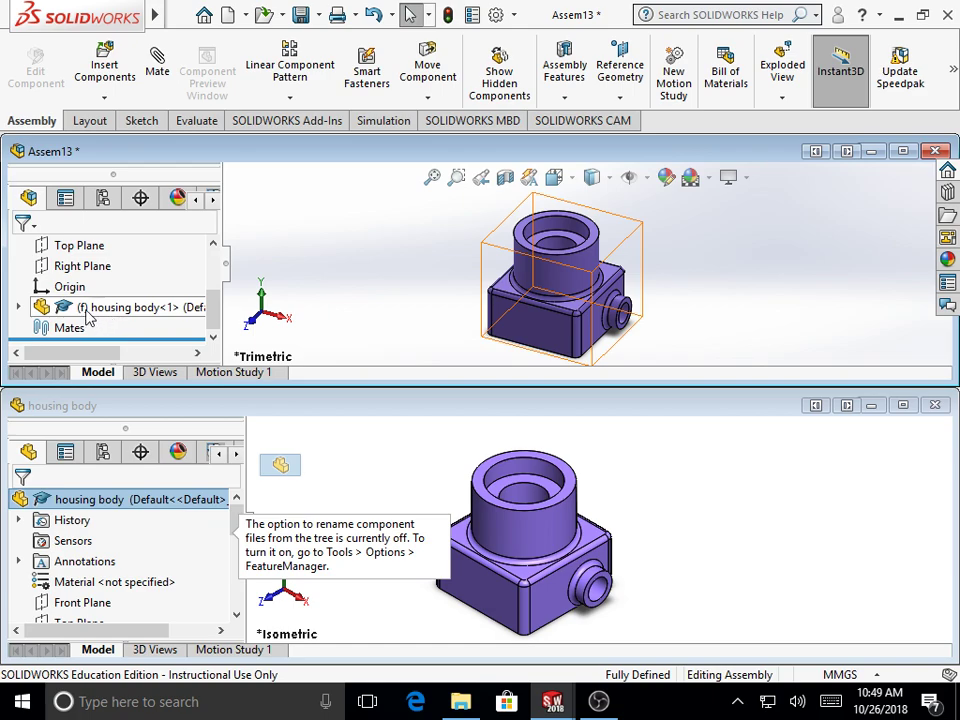
Maximize the assembly document and apply the Plain White scene to it
click(902, 153)
scroll(853, 543, down, 2)
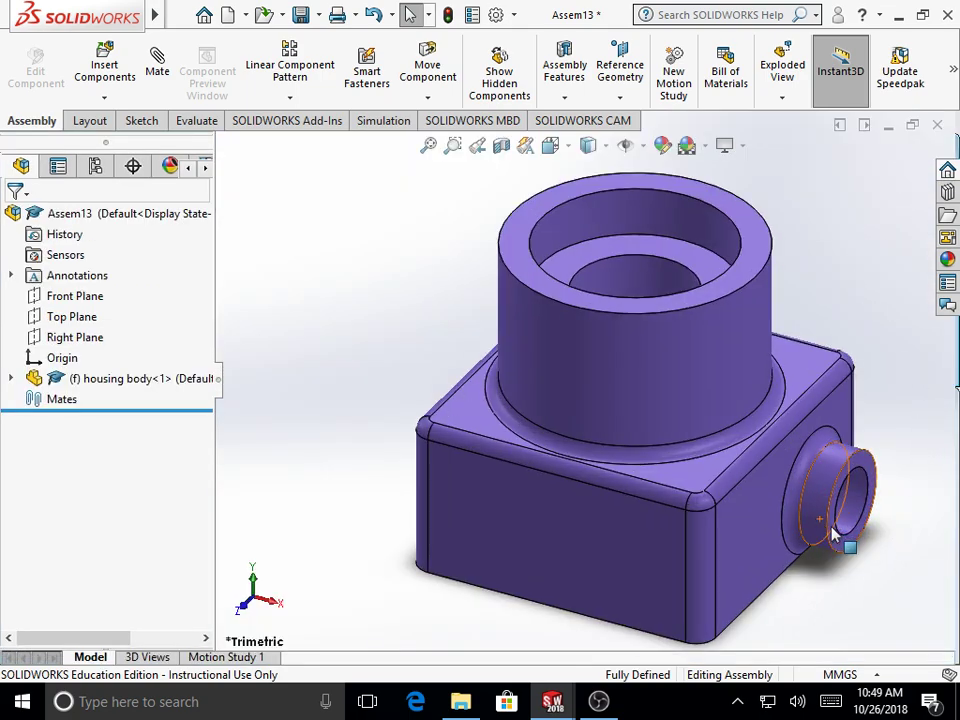
click(707, 148)
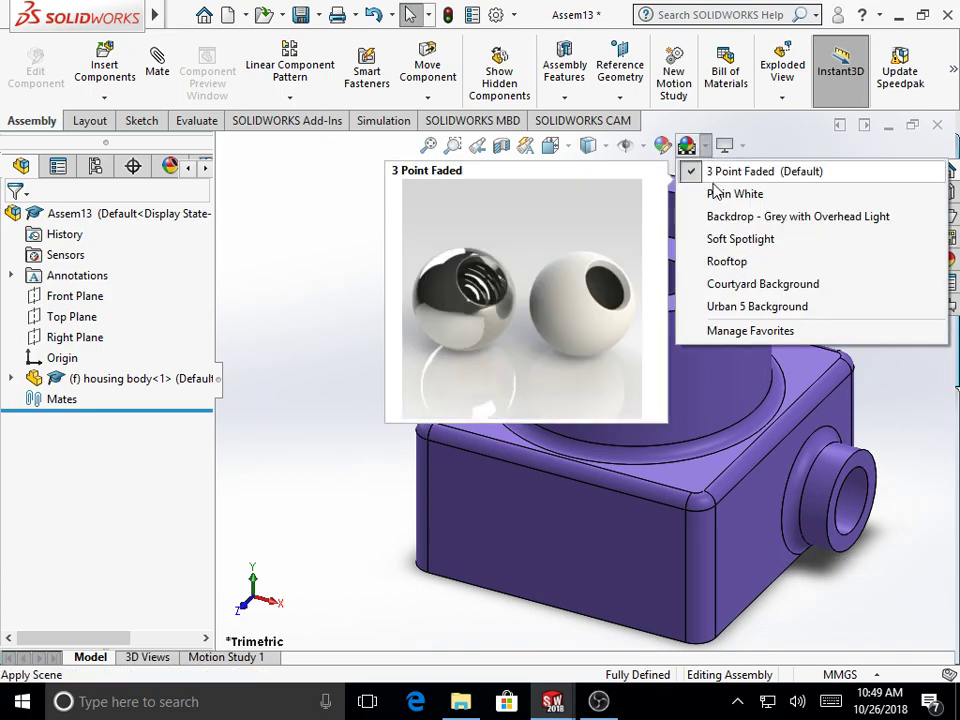
click(710, 191)
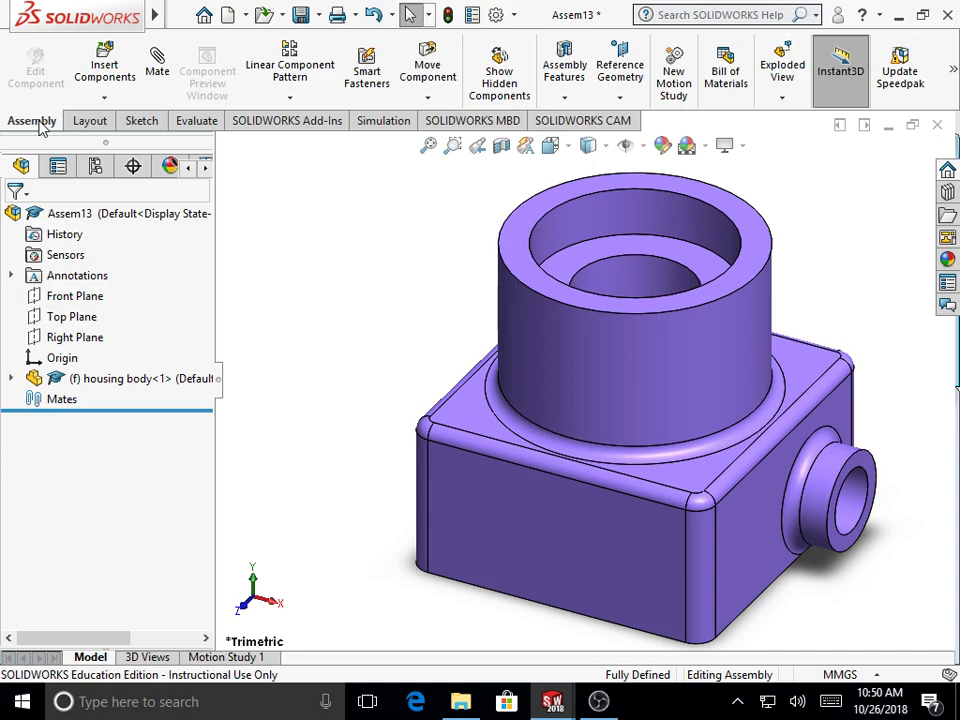
Insert the plain bush part from the 3D parts folder and place it freely beside the housing body
click(104, 65)
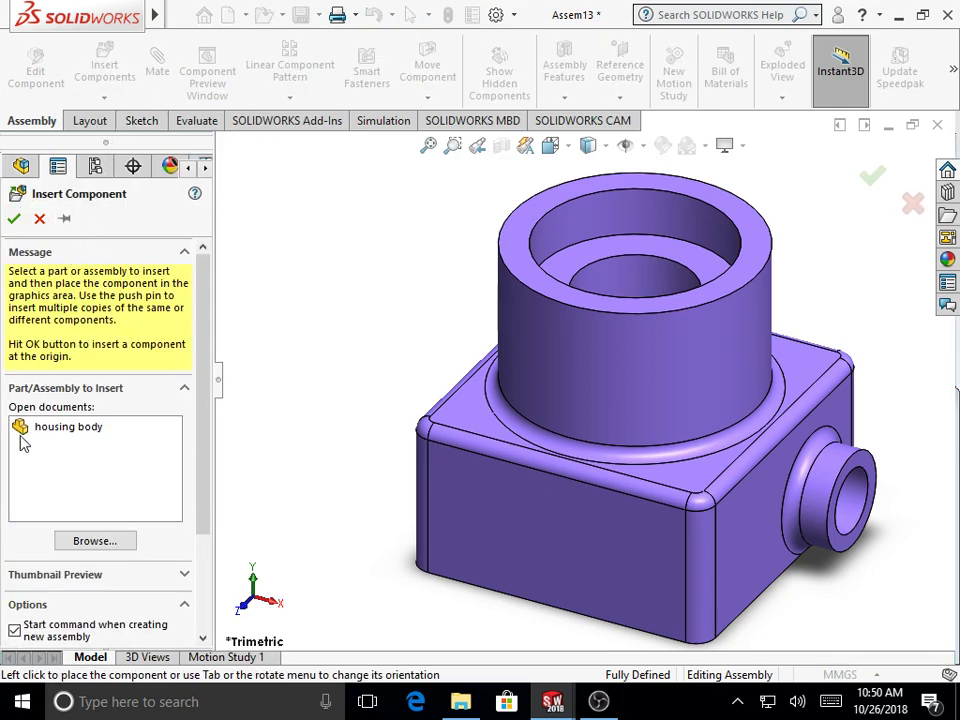
click(113, 546)
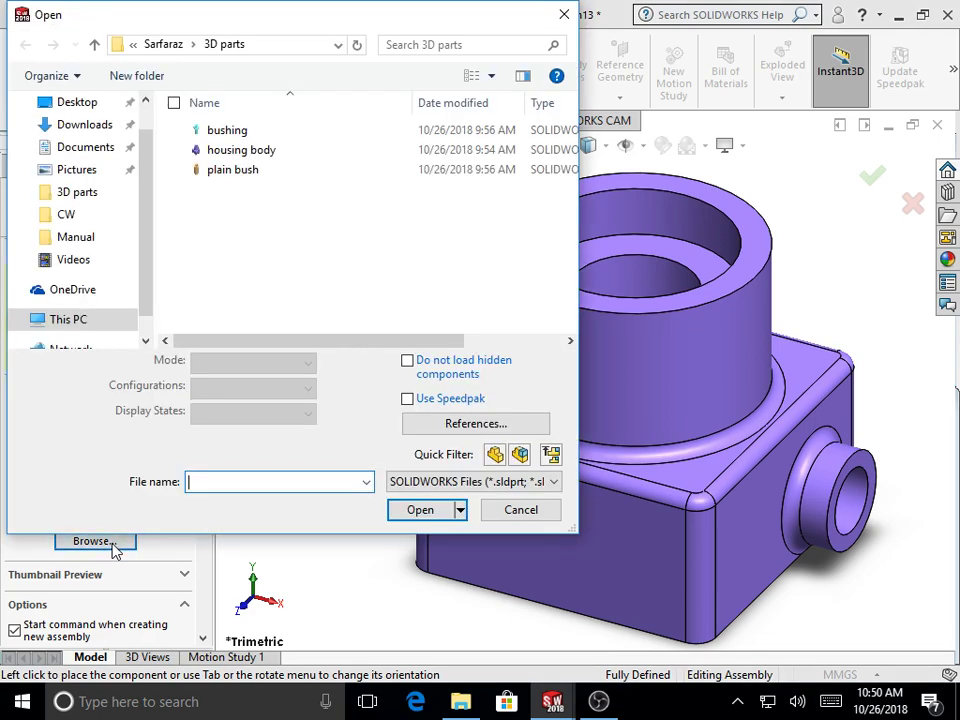
click(241, 176)
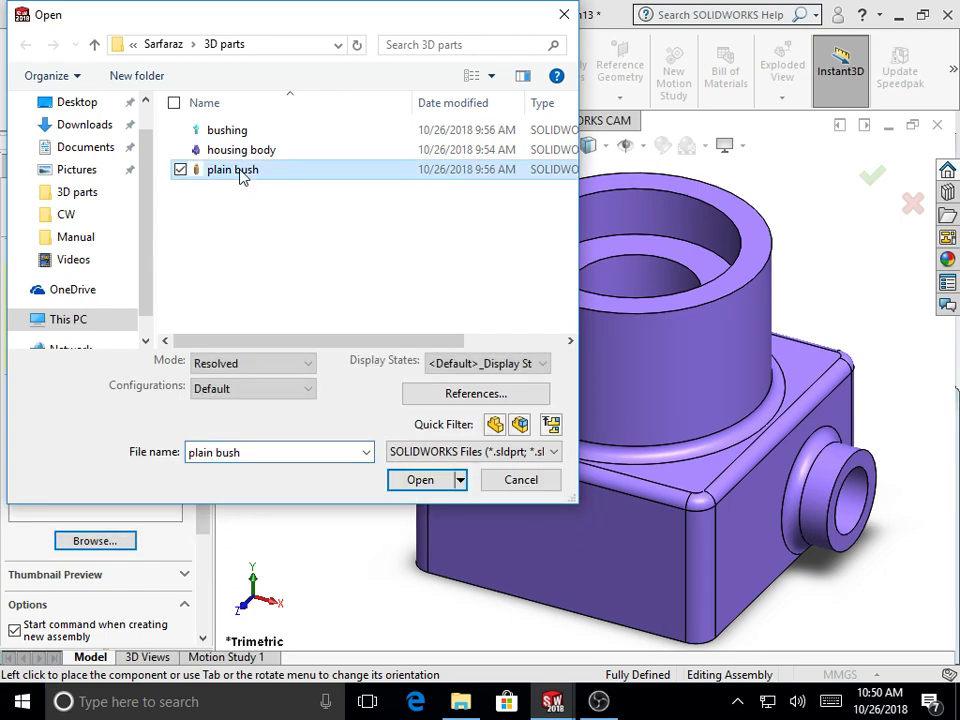
click(418, 480)
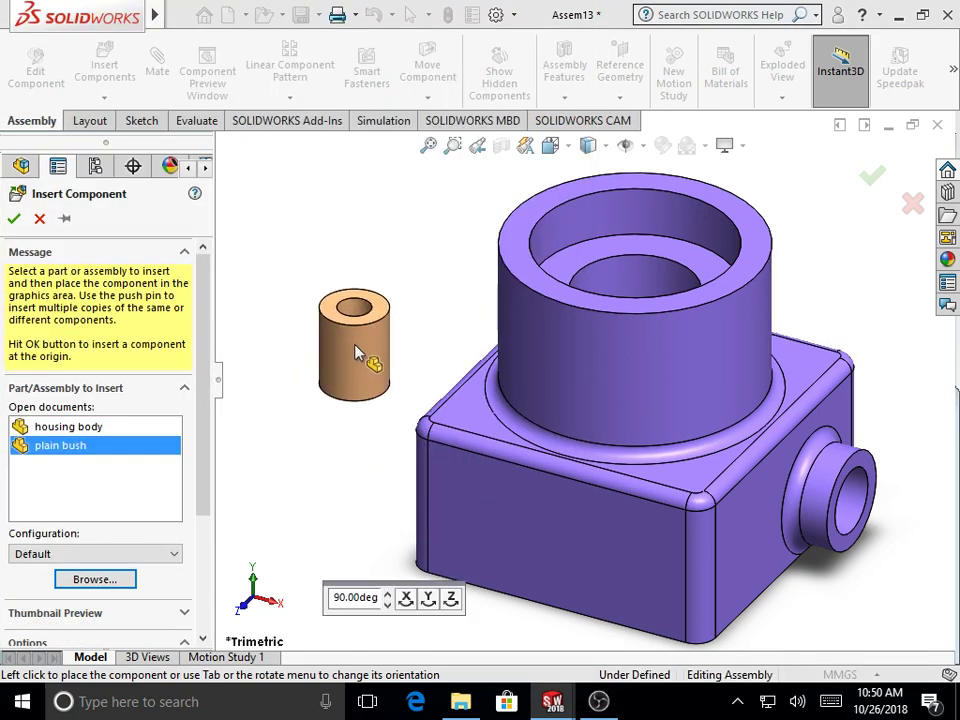
click(350, 347)
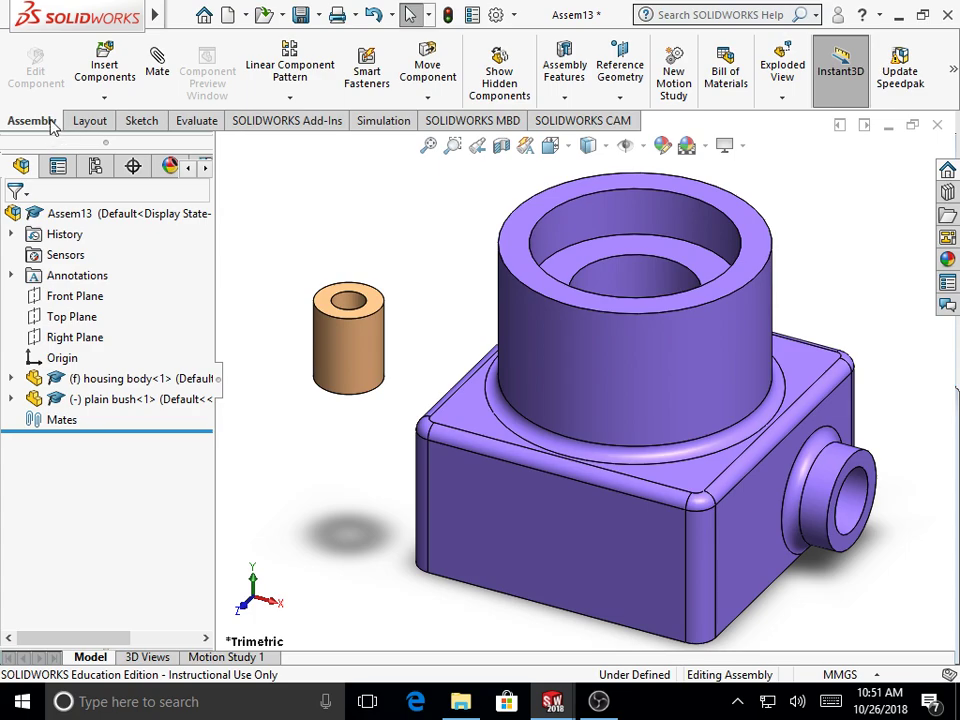
Move the plain bush slightly away from the housing body with Move Component in Free Drag mode
click(428, 62)
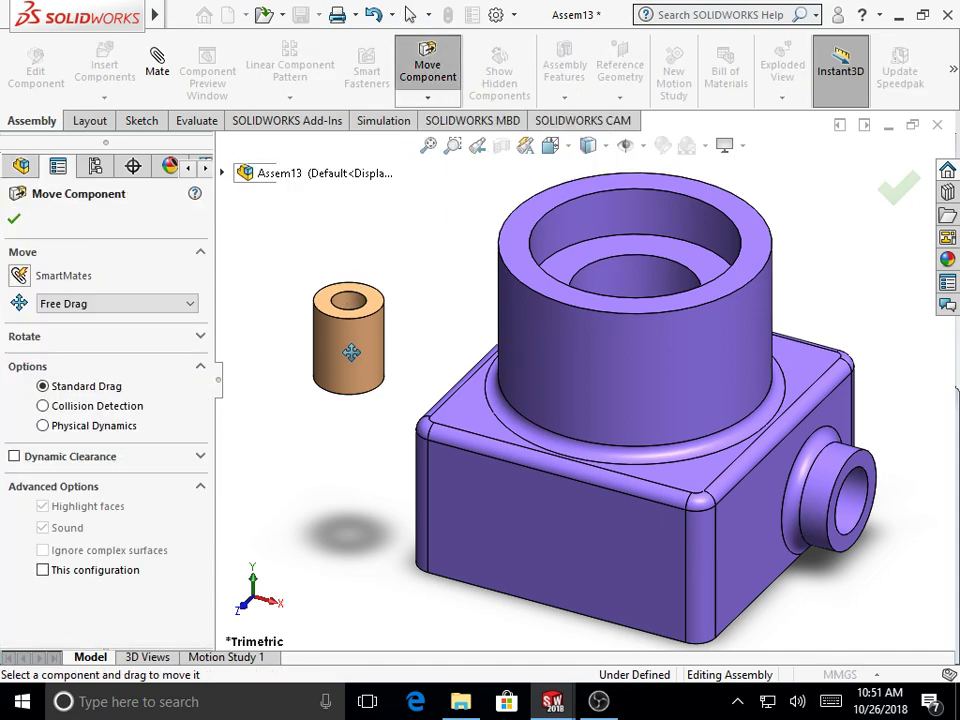
drag(355, 345, 339, 360)
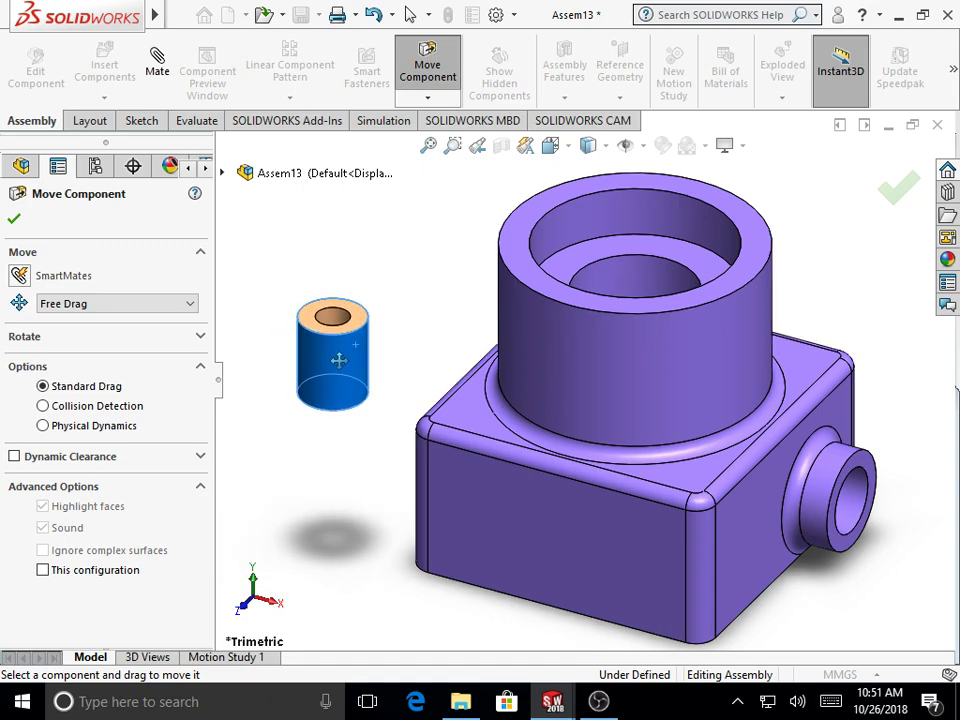
right_click(351, 242)
click(366, 257)
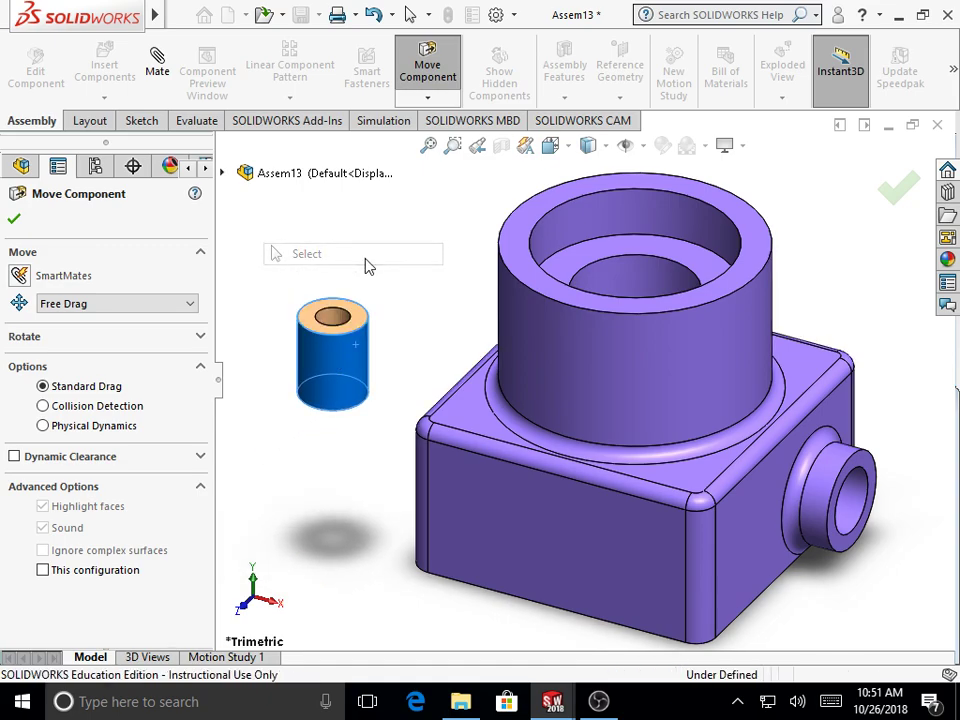
Tilt the plain bush freely with Rotate Component so its axis leans off vertical
click(444, 100)
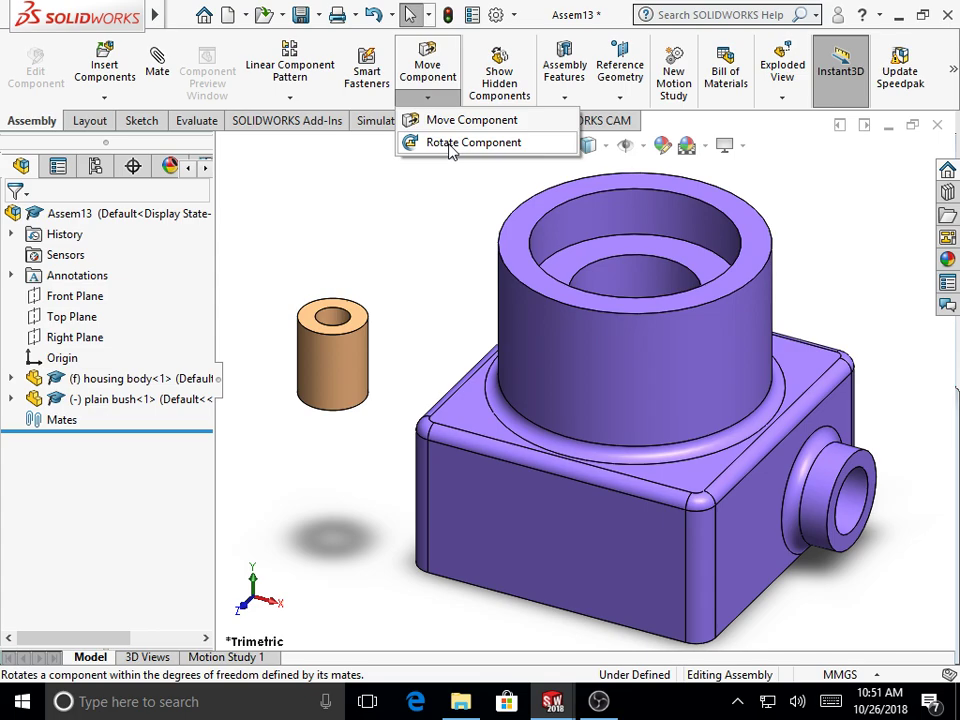
click(460, 143)
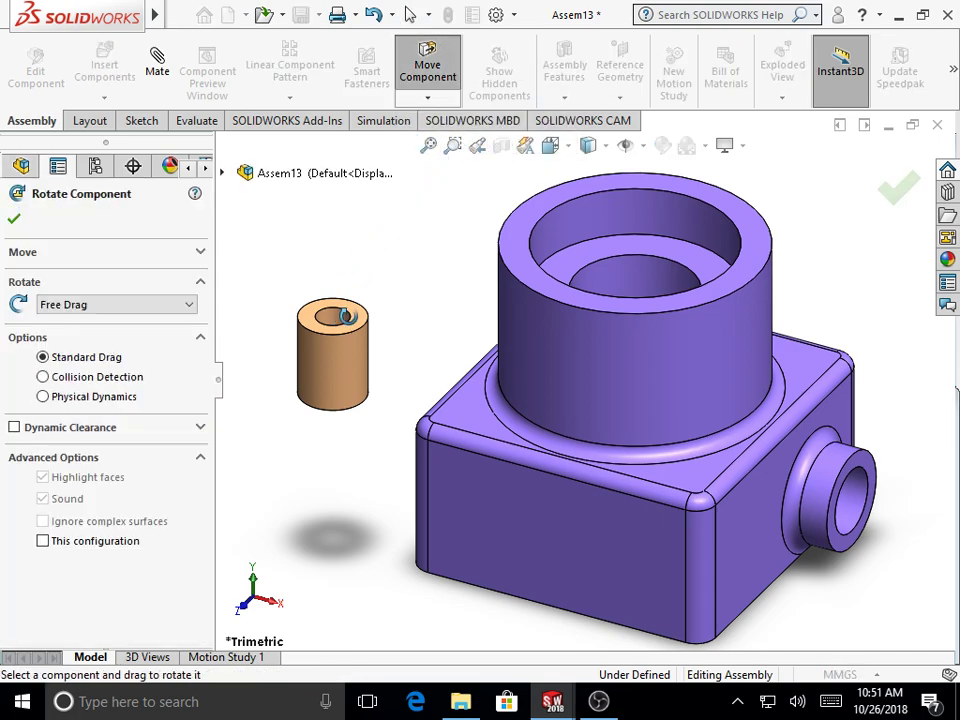
drag(349, 315, 342, 375)
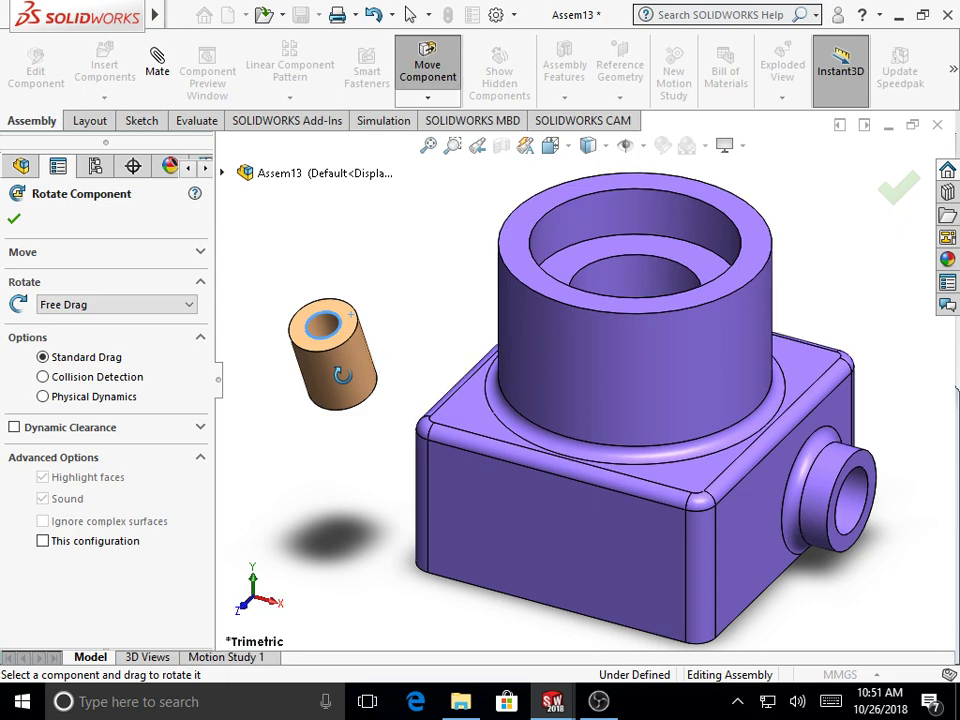
right_click(372, 258)
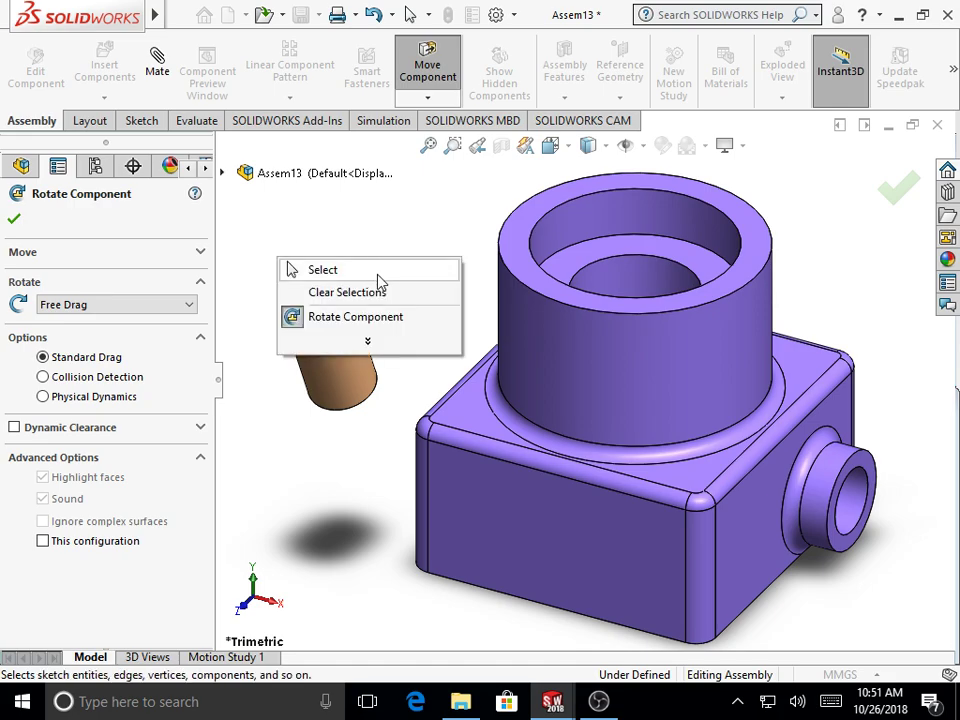
click(378, 272)
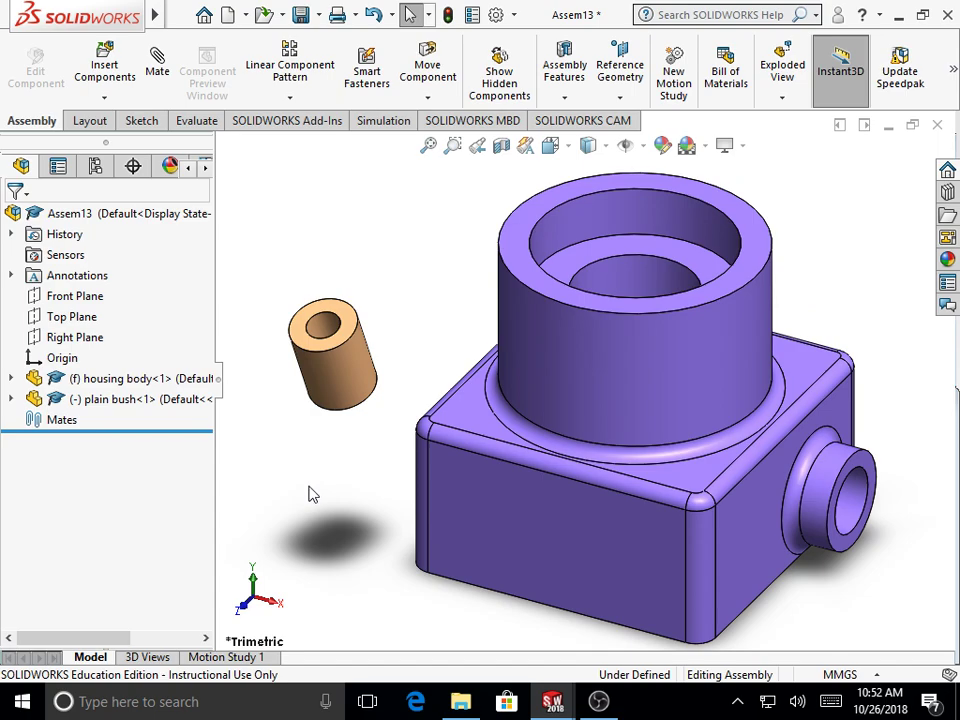
Add a concentric mate between the plain bush's outer cylindrical face and the bore of the housing body's side boss
click(155, 90)
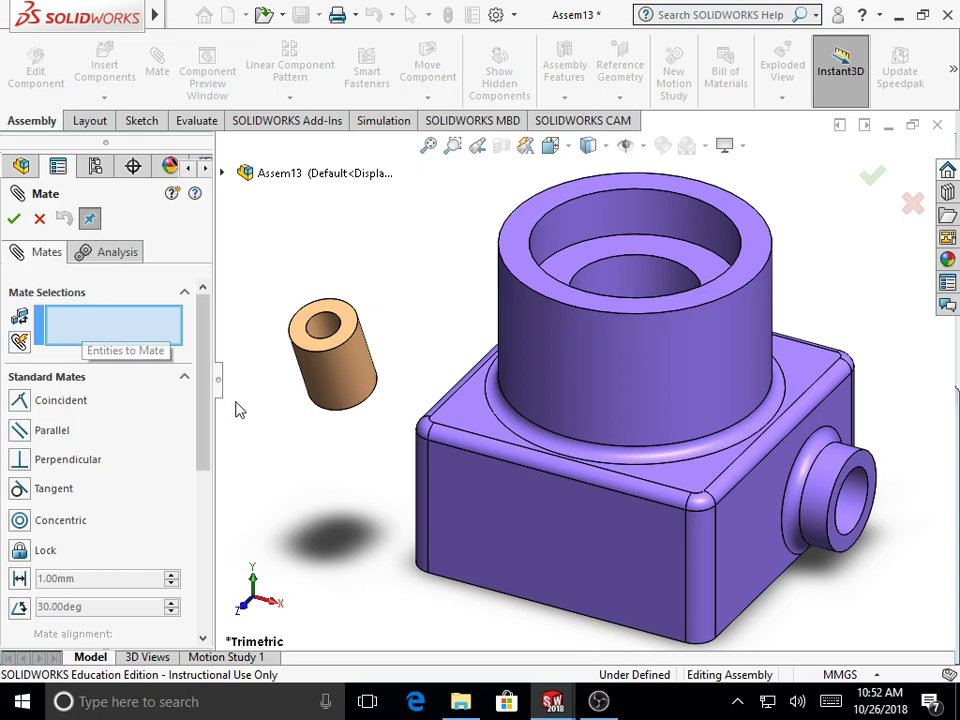
click(340, 375)
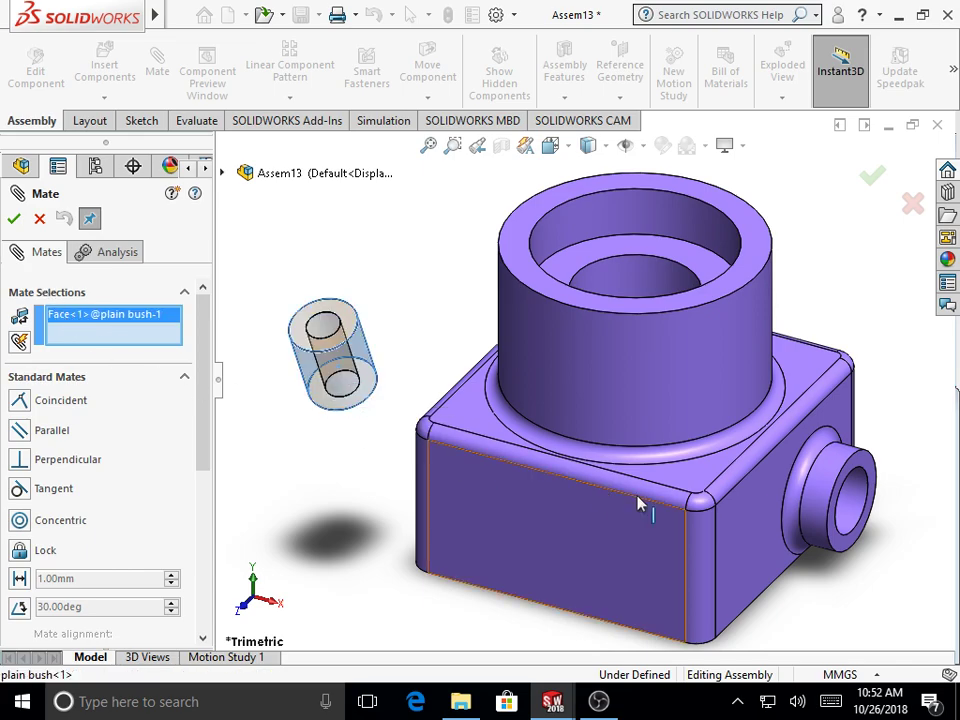
click(857, 503)
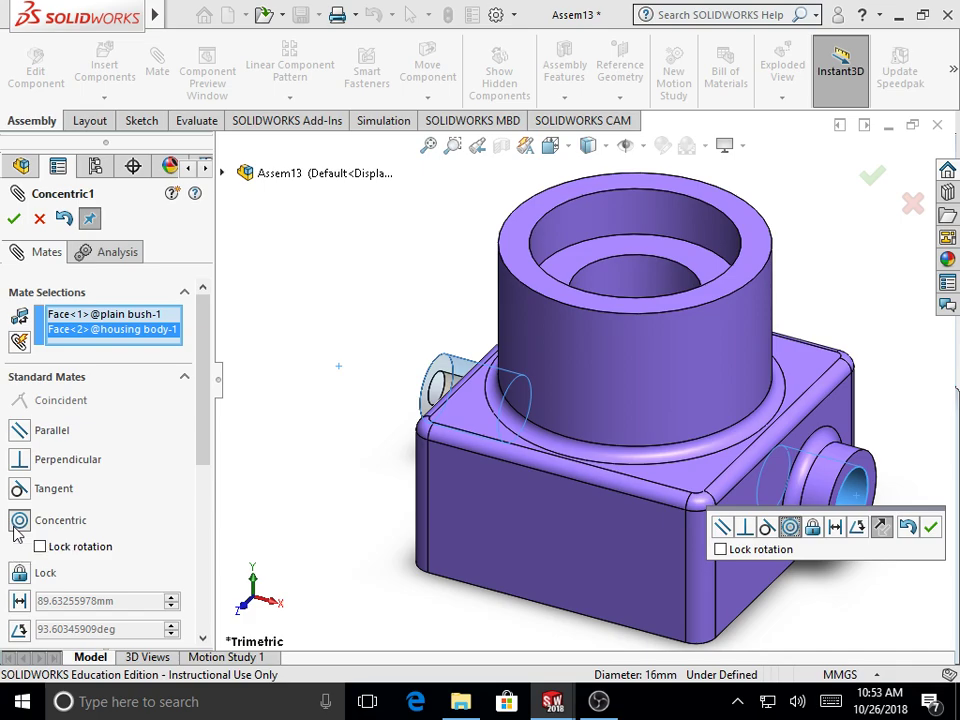
click(14, 220)
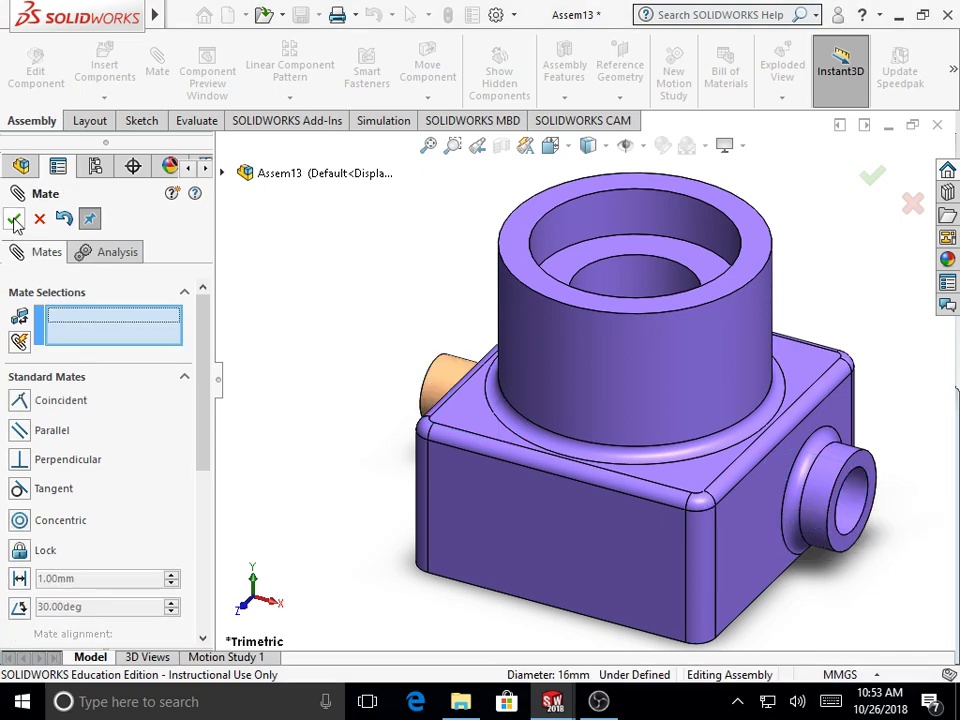
click(14, 221)
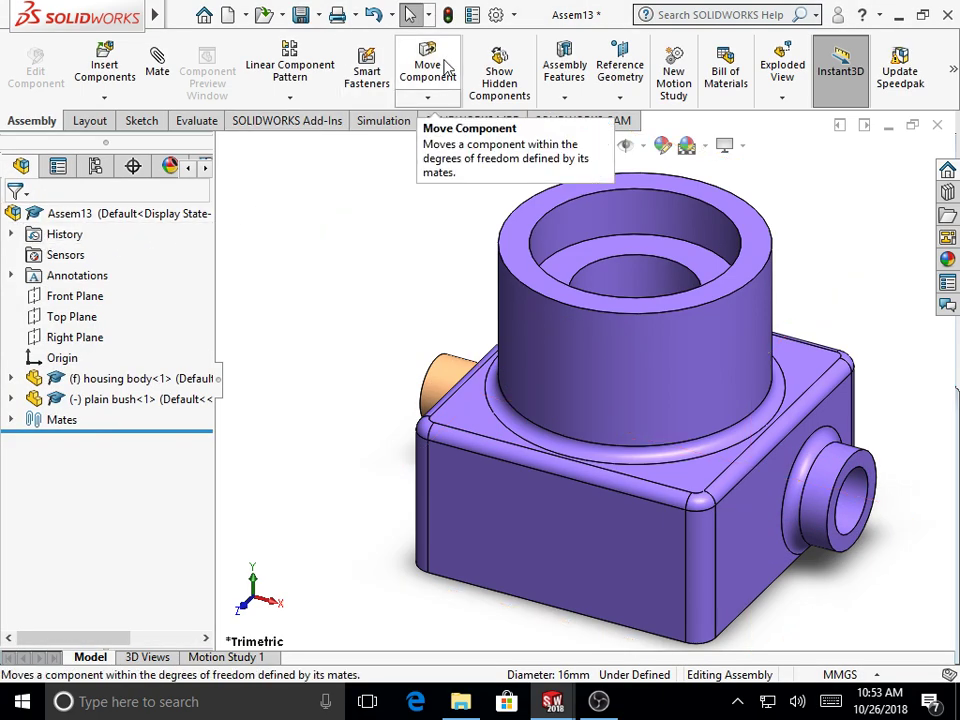
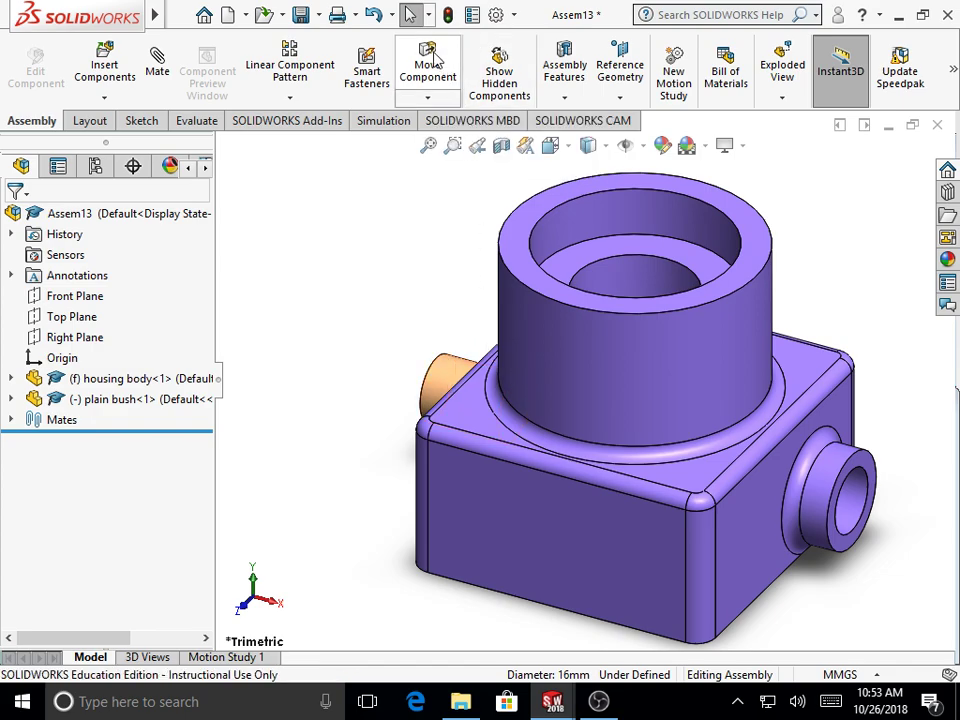
Slide the plain bush along its mated axis with Move Component until it protrudes from the outer end of the side boss
click(427, 62)
drag(455, 373, 398, 362)
mouse_move(370, 295)
mouse_down()
mouse_move(371, 264)
mouse_move(363, 309)
mouse_up()
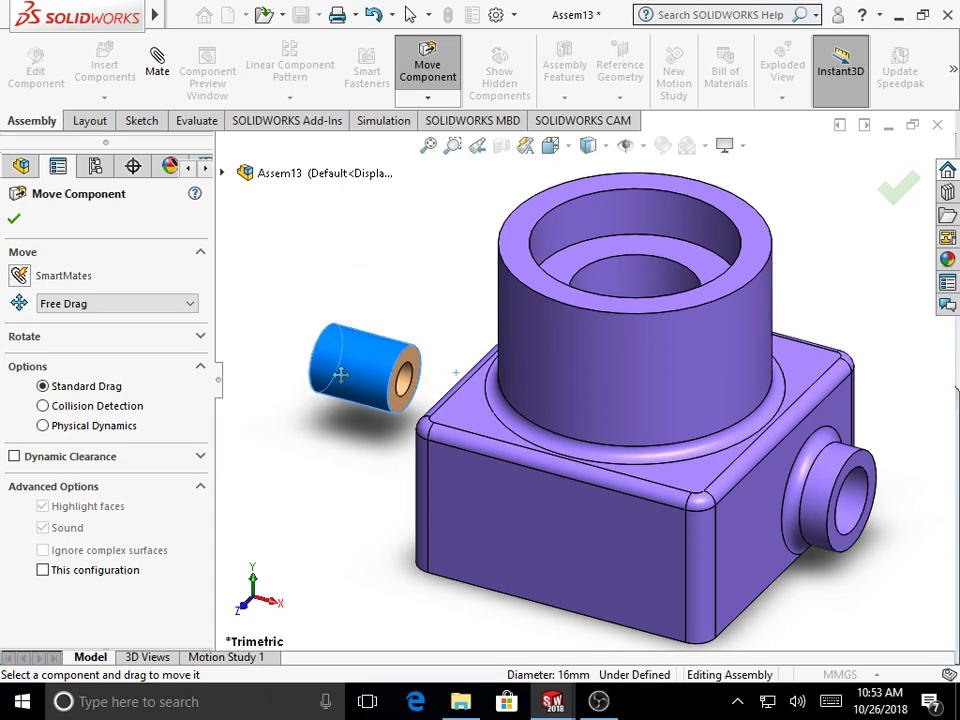
drag(339, 379, 312, 426)
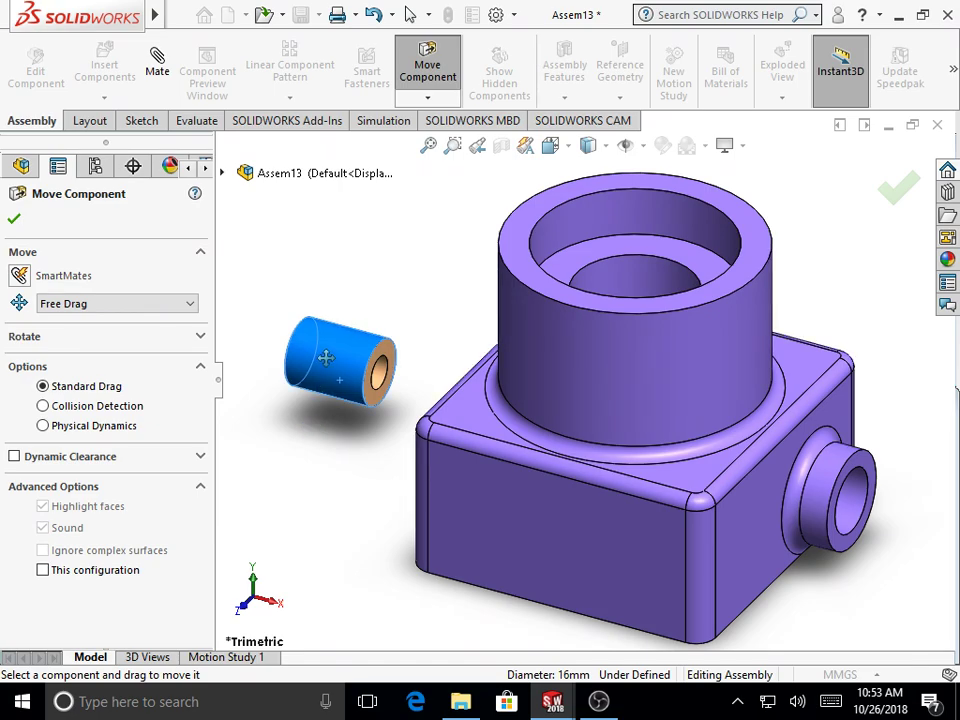
drag(326, 357, 869, 511)
scroll(791, 456, up, 3)
scroll(791, 456, down, 1)
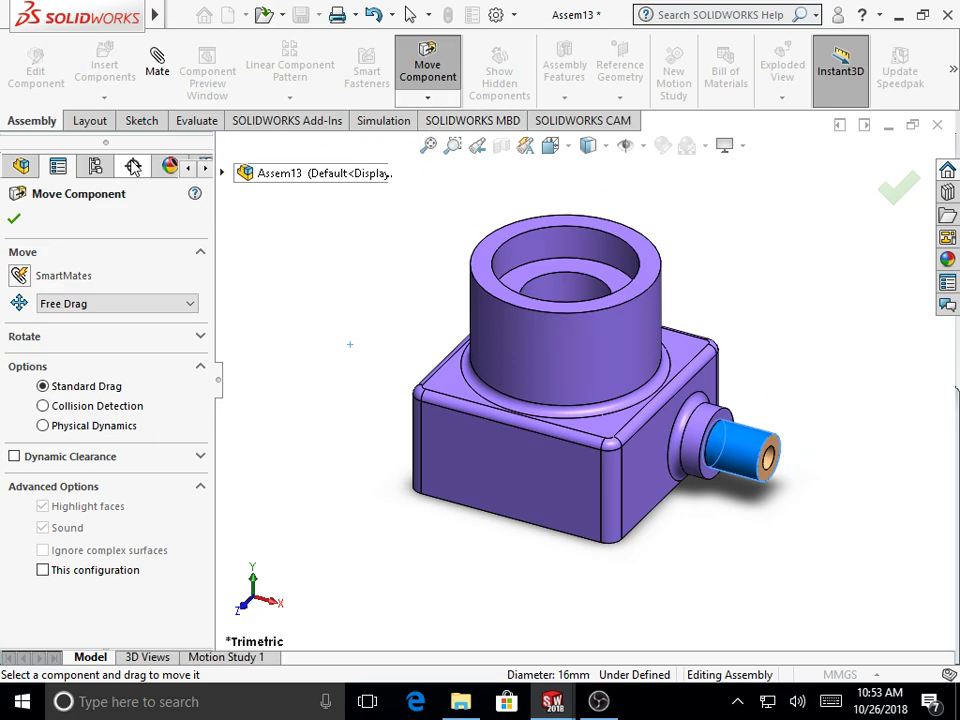
click(14, 218)
Rotate the plain bush freely about its mated axis with Rotate Component in Free Drag mode
click(427, 97)
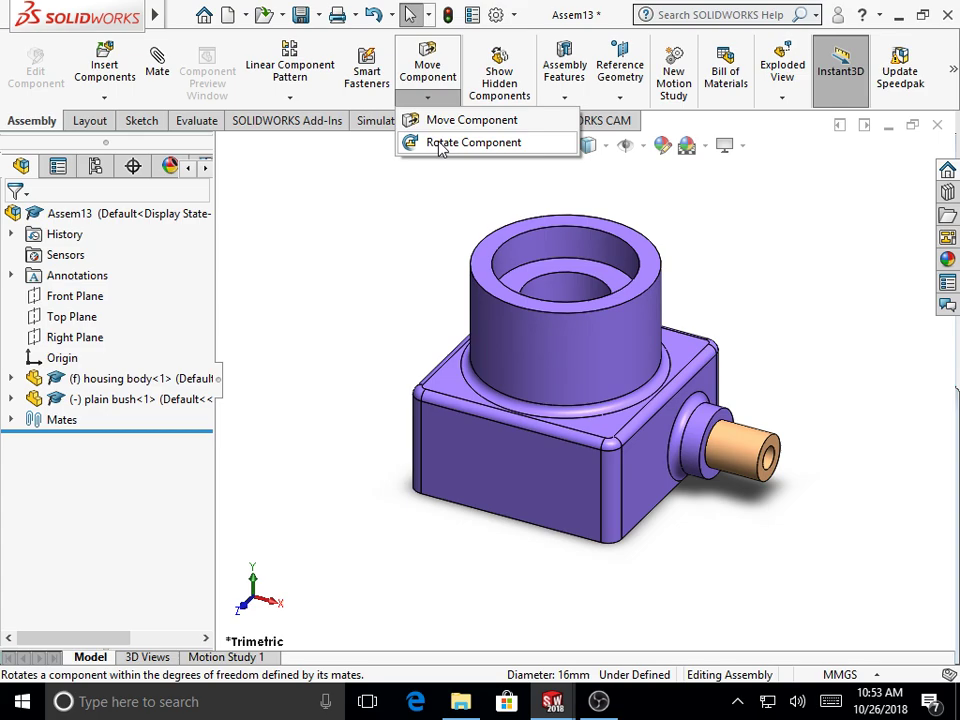
click(440, 143)
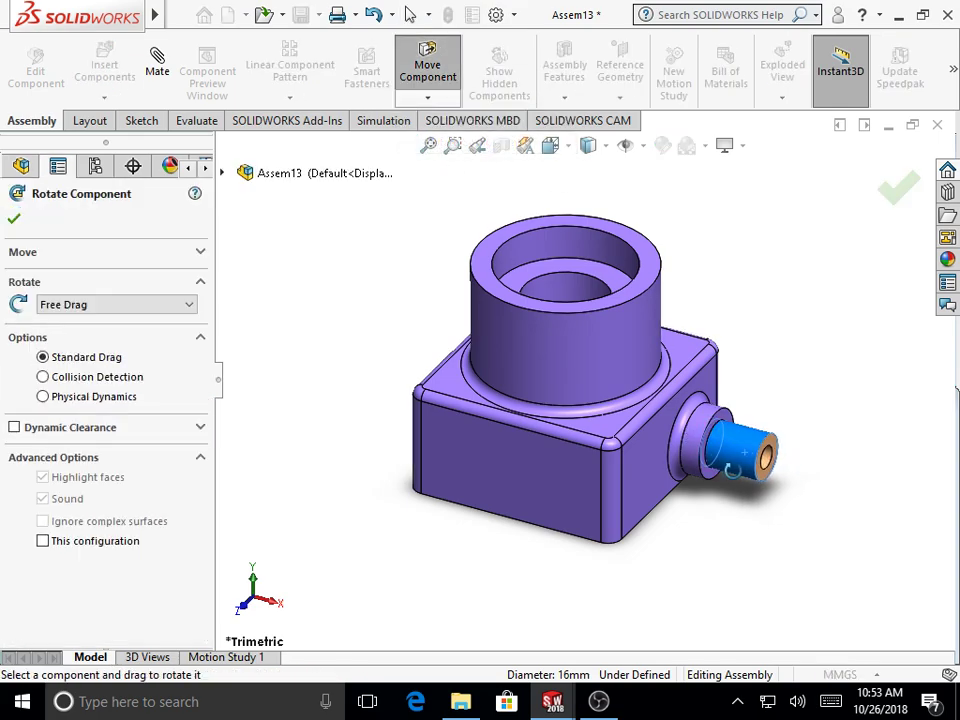
drag(727, 390, 776, 392)
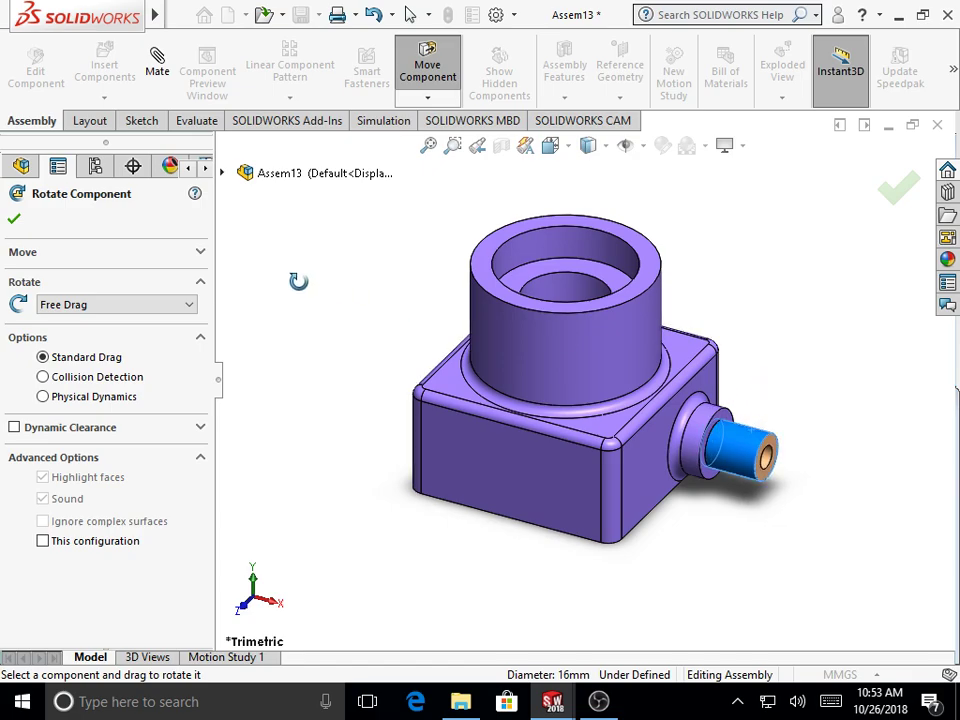
click(14, 218)
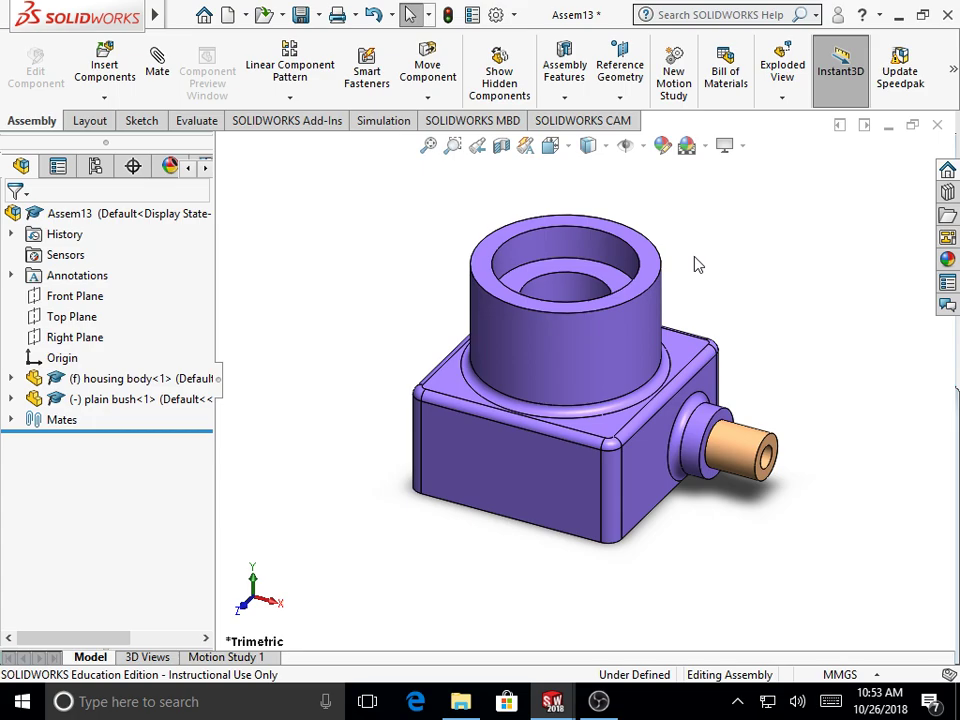
Add a coincident mate between the plain bush's outer end face and the end face of the housing's side boss
click(157, 68)
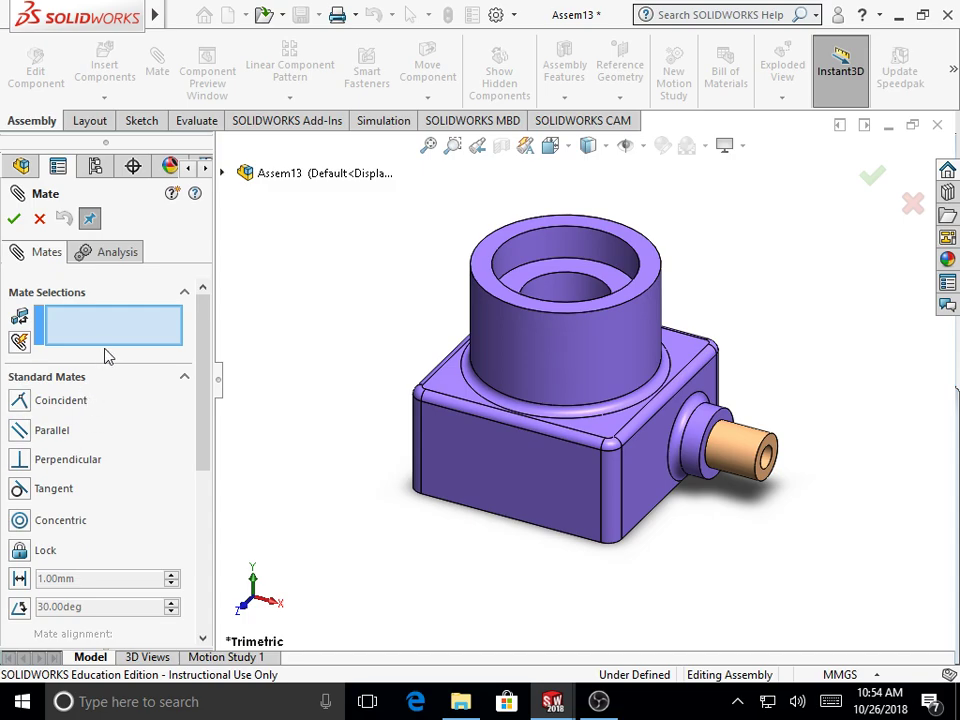
scroll(791, 461, down, 3)
scroll(791, 461, down, 1)
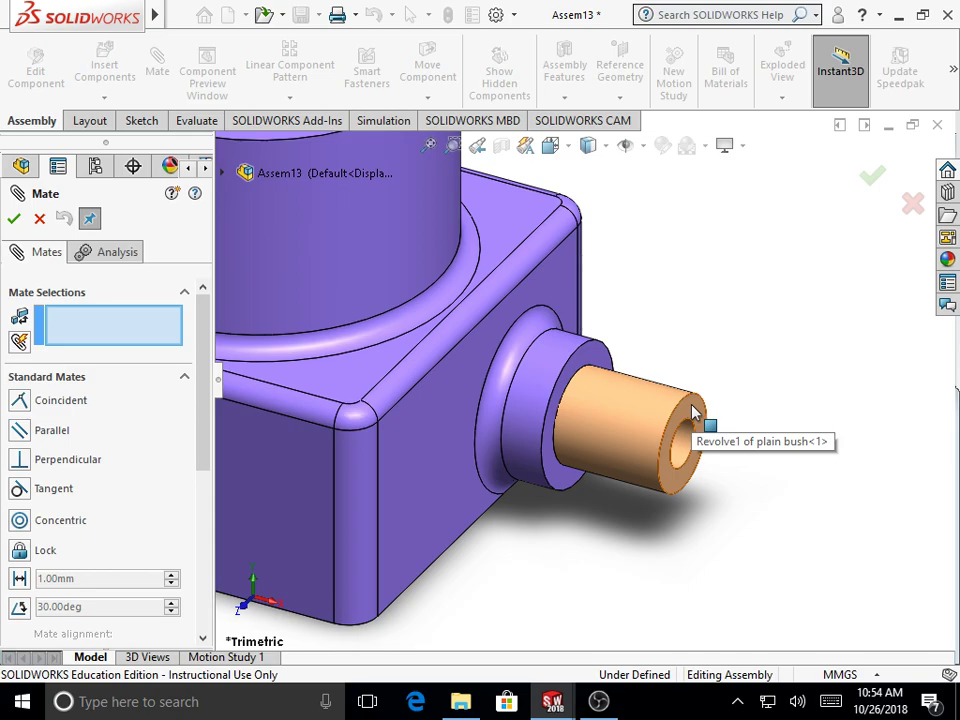
click(693, 410)
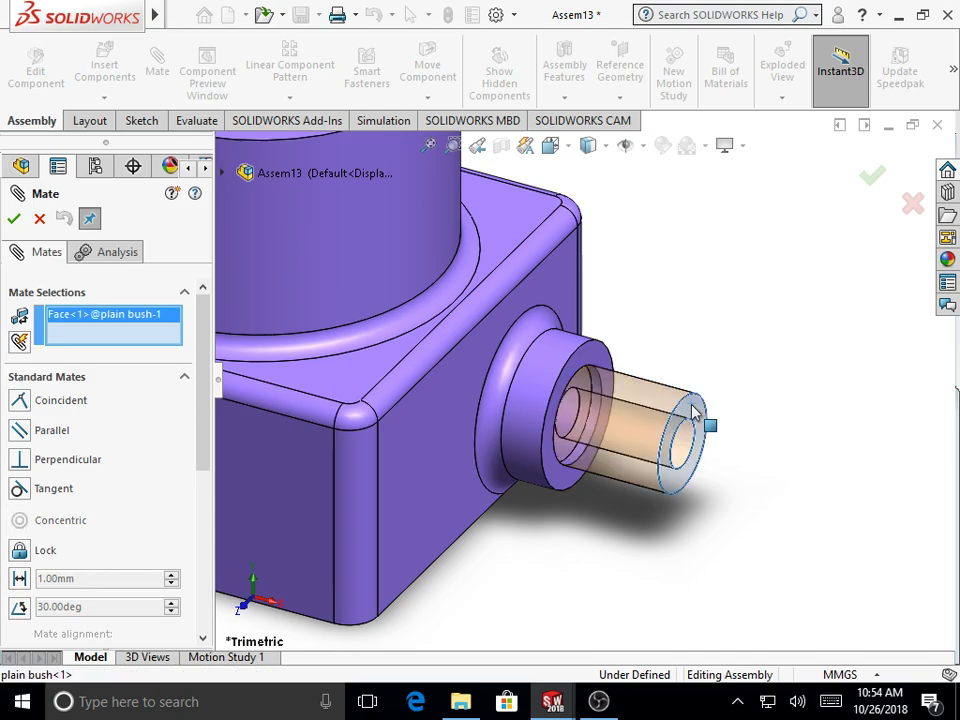
click(596, 353)
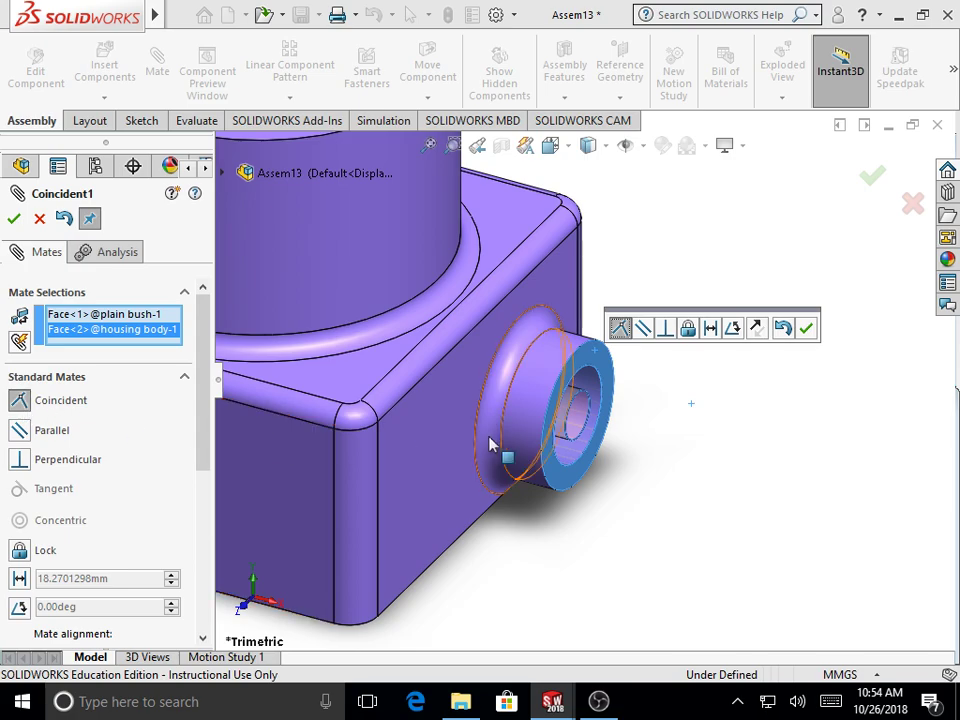
click(20, 230)
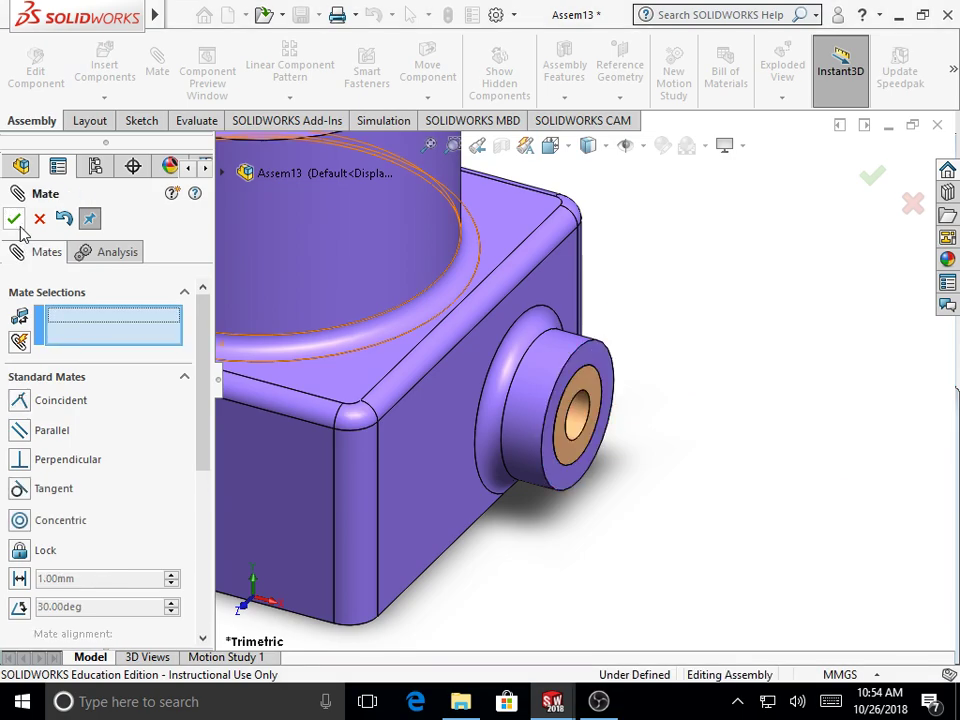
click(16, 222)
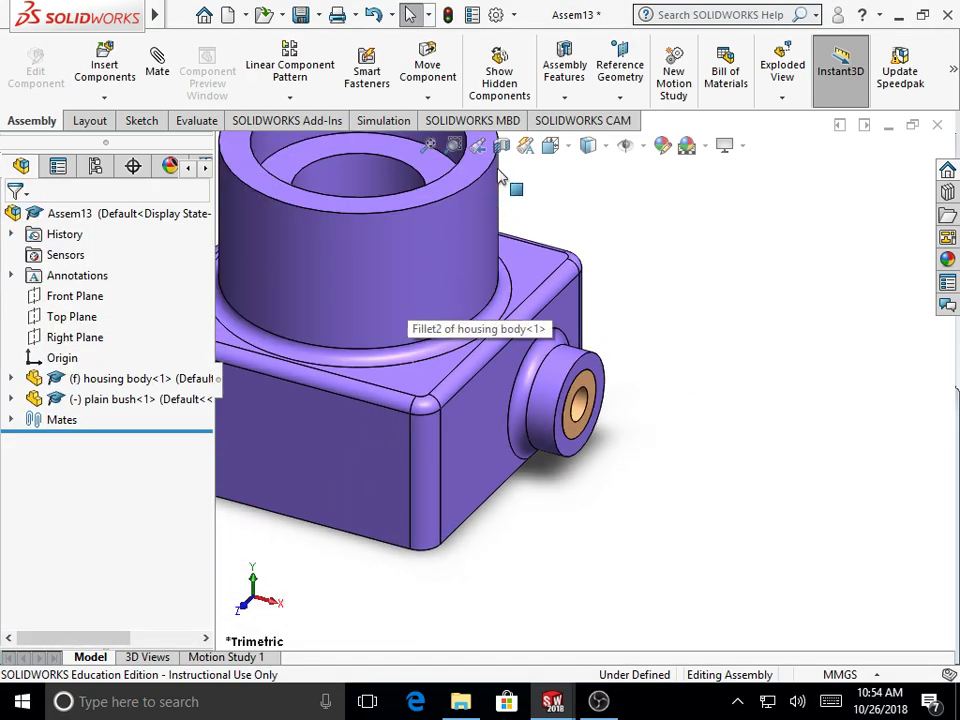
Test the mated plain bush's remaining freedom with Move Component in Free Drag mode
click(429, 150)
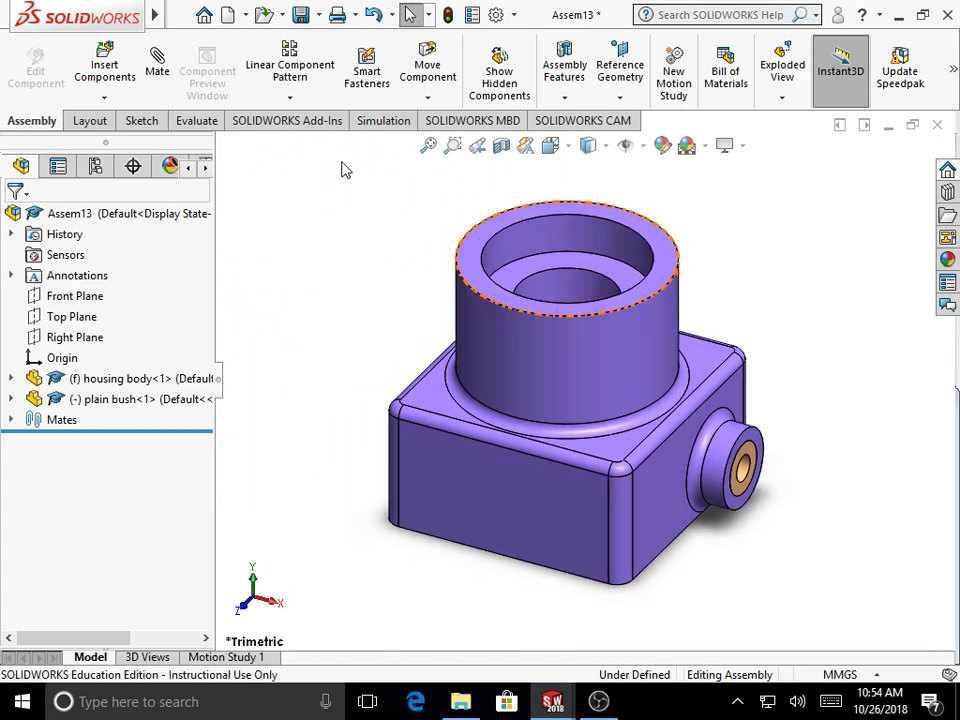
click(437, 72)
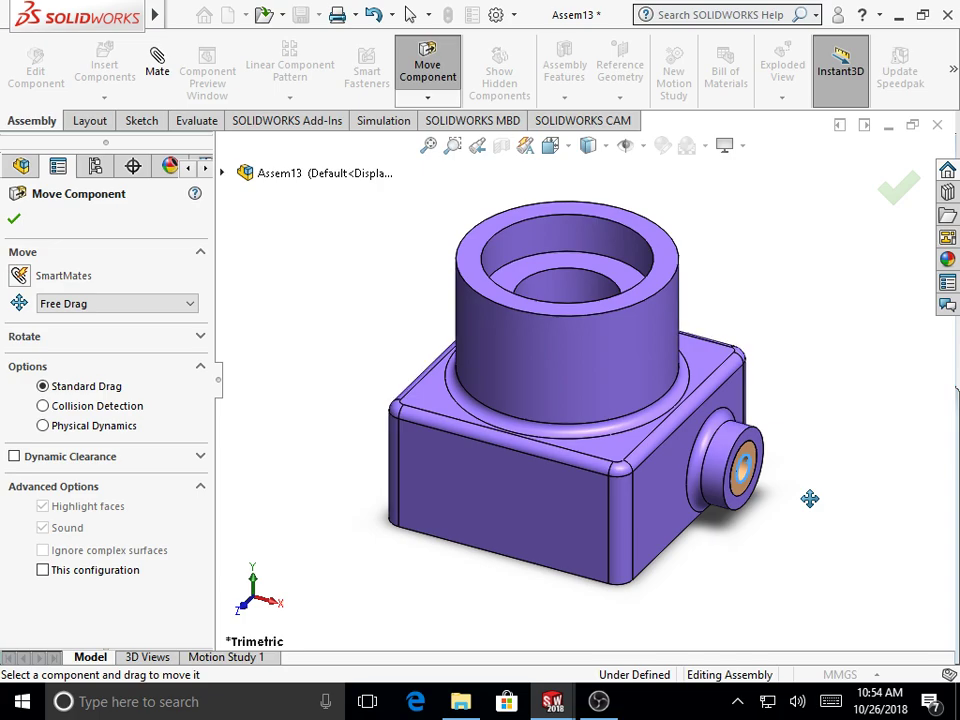
click(897, 188)
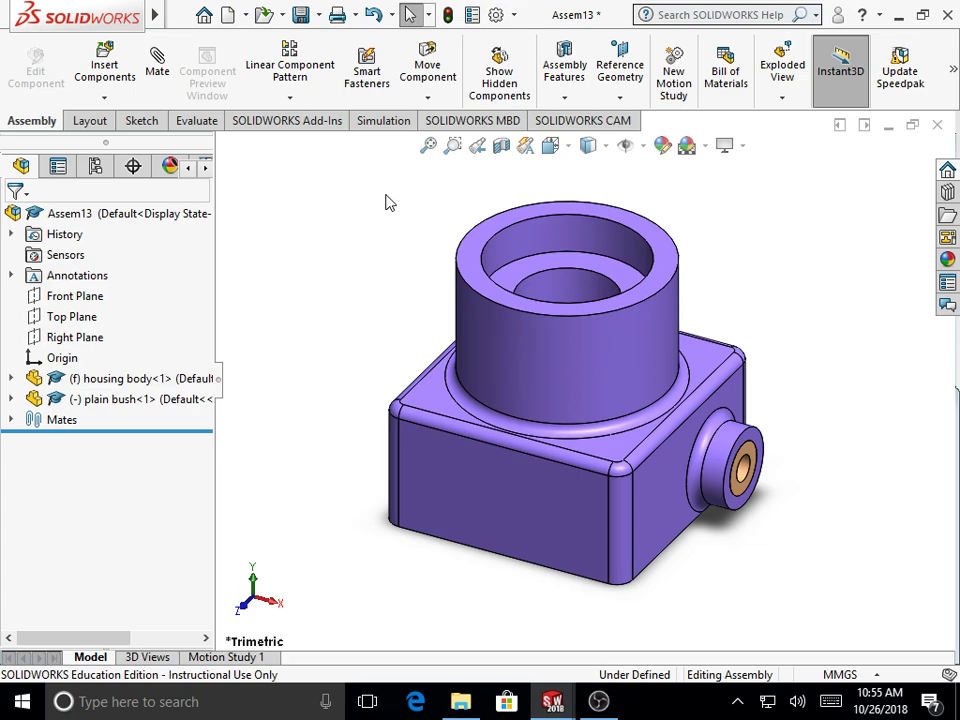
Open the bushing part from the 3D parts folder and tile the open document windows horizontally
click(470, 706)
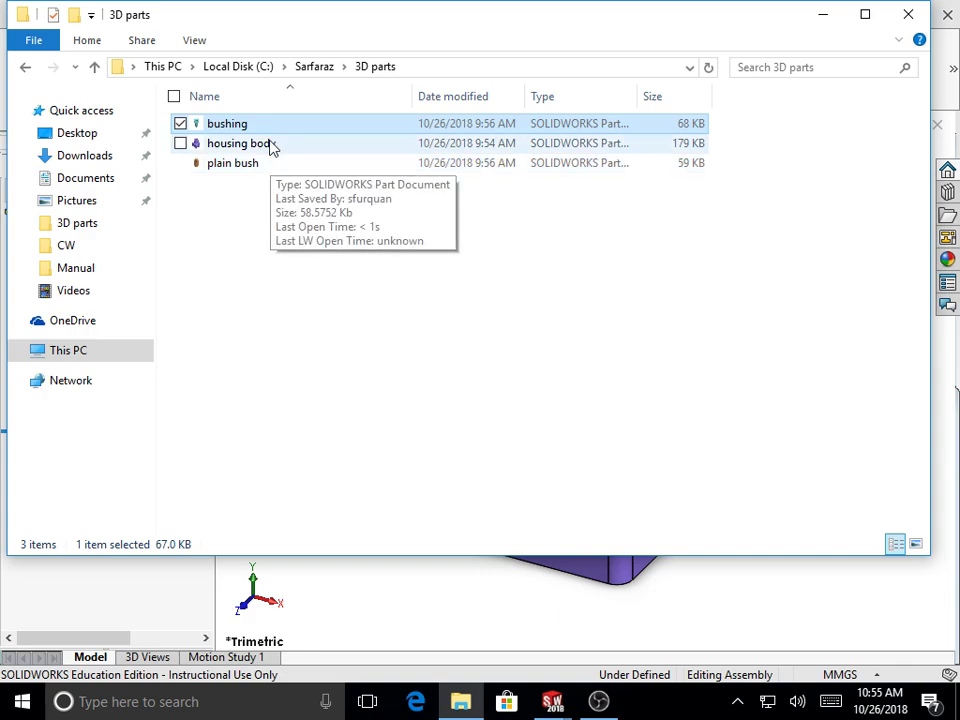
drag(270, 131, 393, 278)
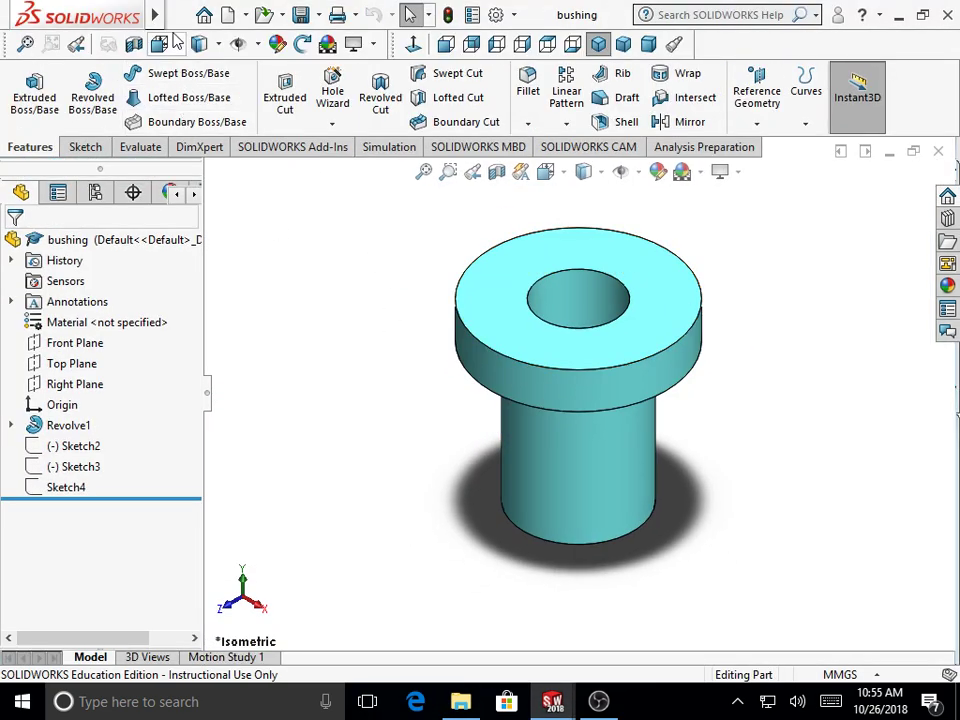
mouse_move(152, 12)
click(289, 15)
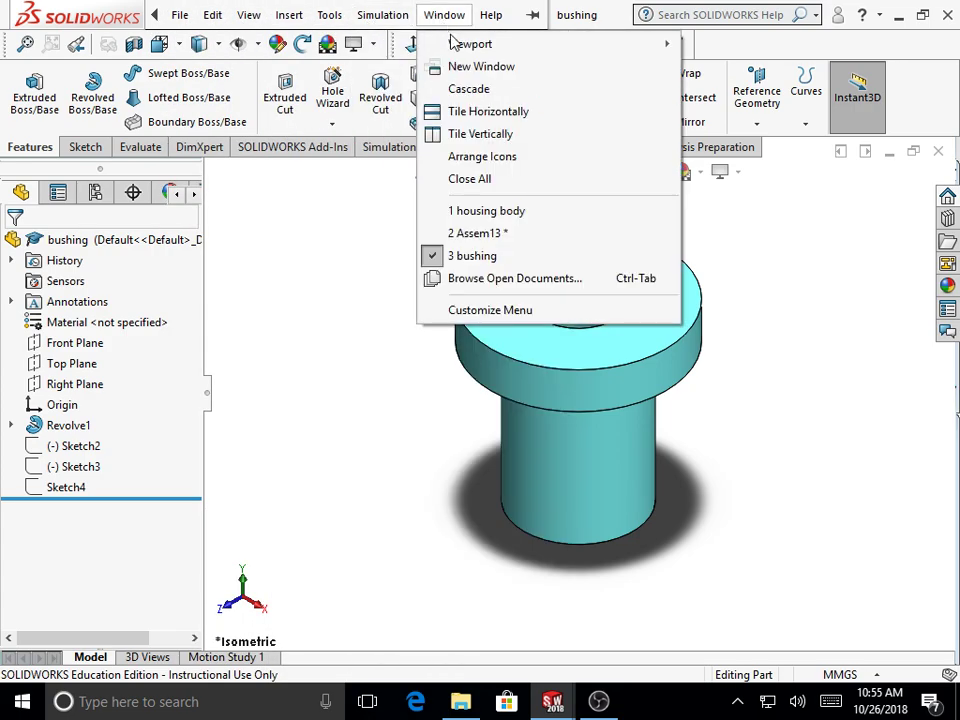
click(477, 114)
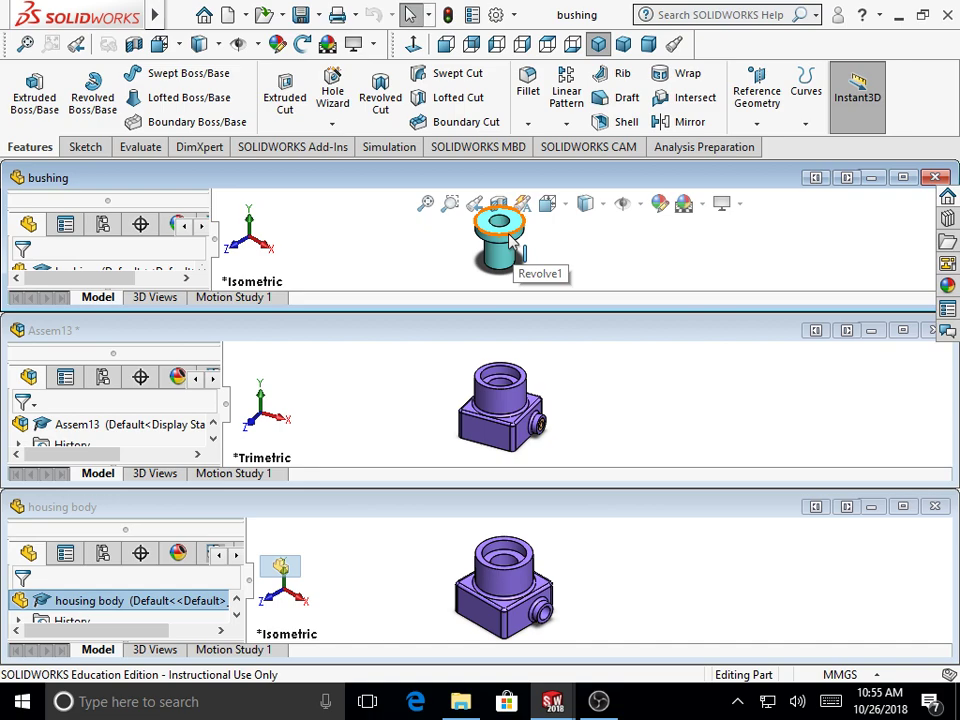
Insert the bushing into the Assem13 assembly beside the housing body and maximize the assembly document
drag(507, 258, 455, 370)
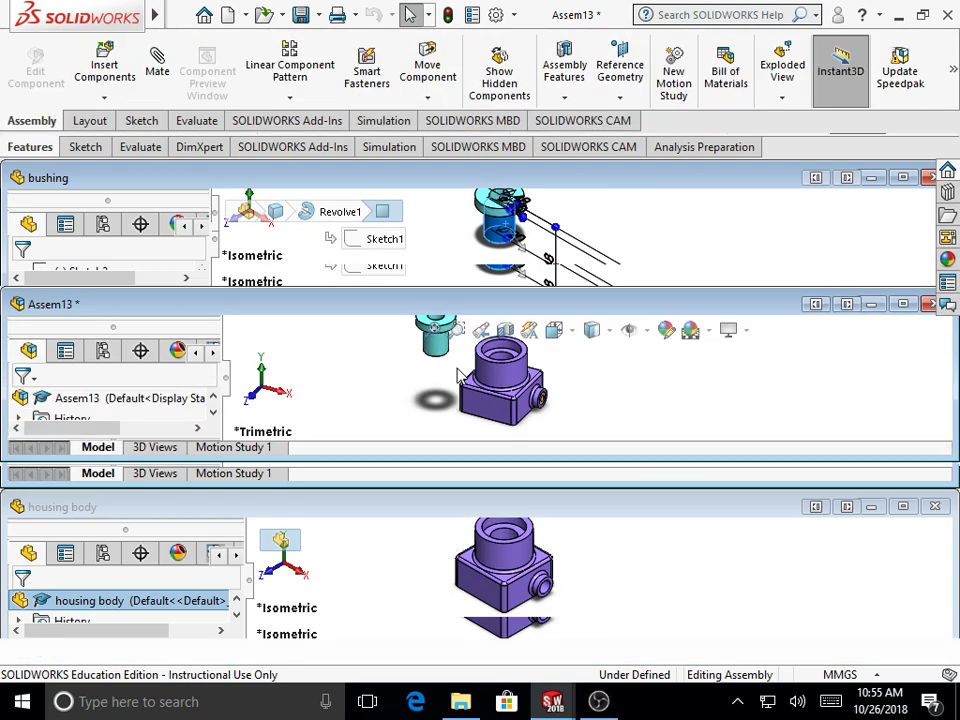
click(903, 304)
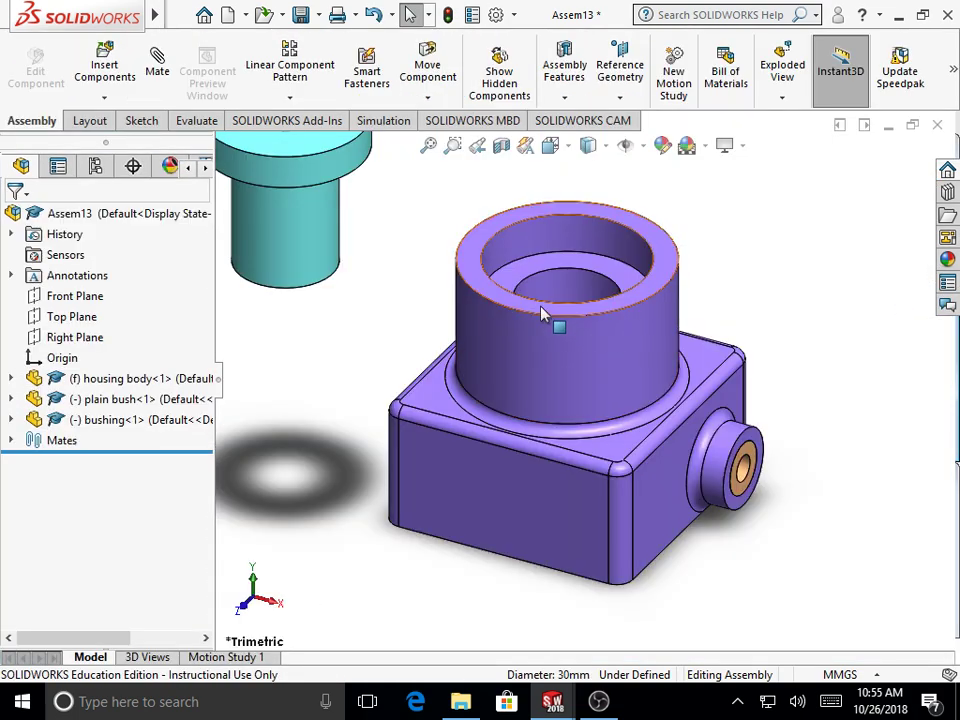
click(428, 146)
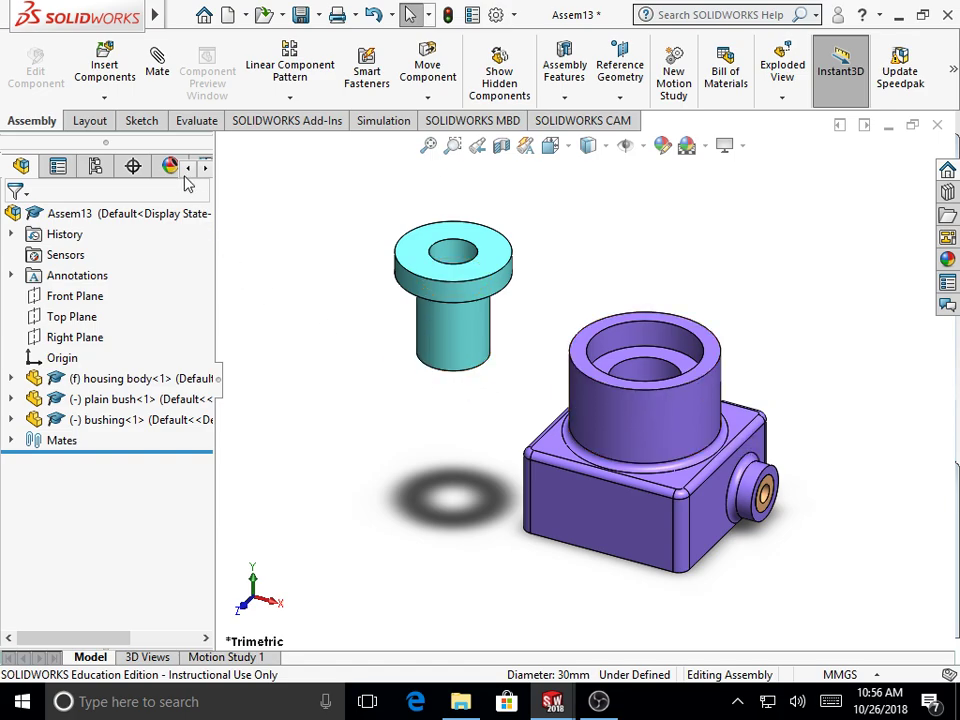
Add a concentric mate between the bushing's cylindrical shank and the inner bore of the housing's upright cylinder
click(159, 75)
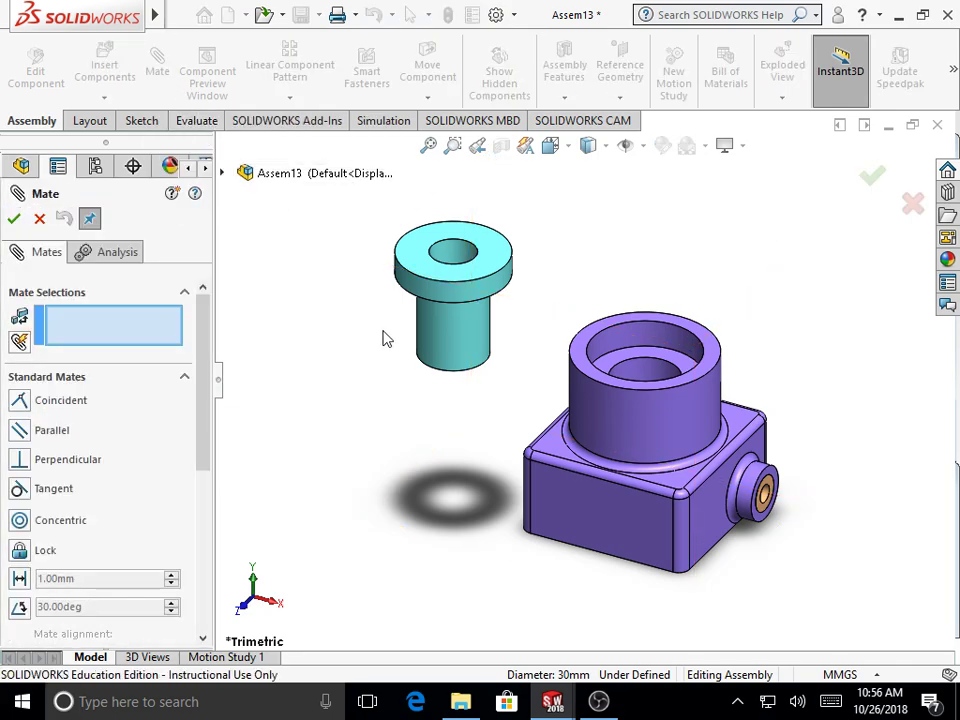
click(455, 345)
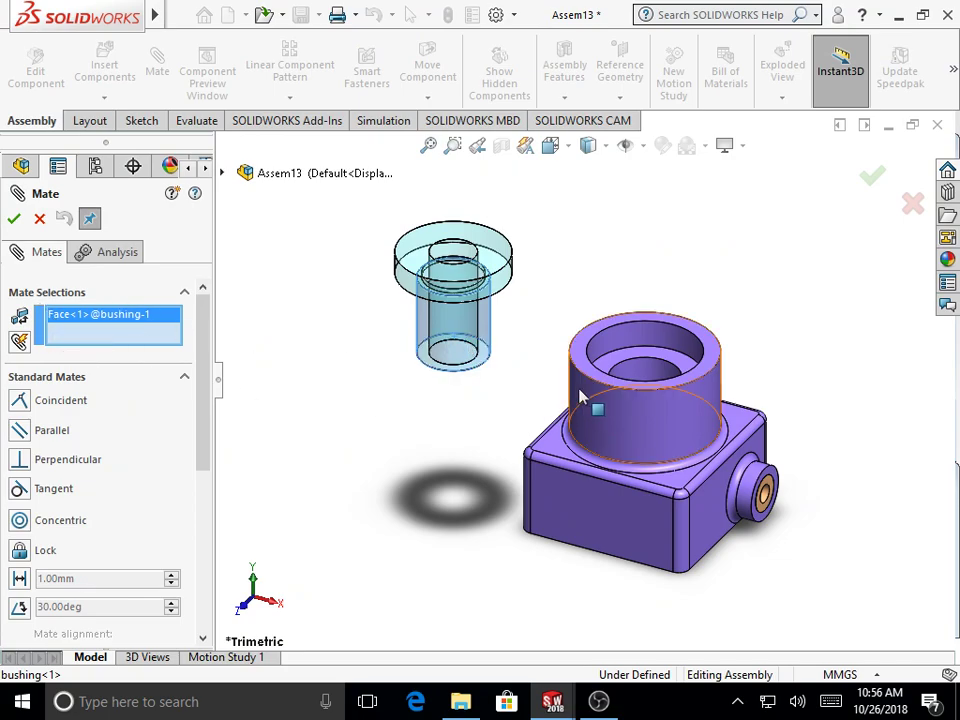
click(651, 375)
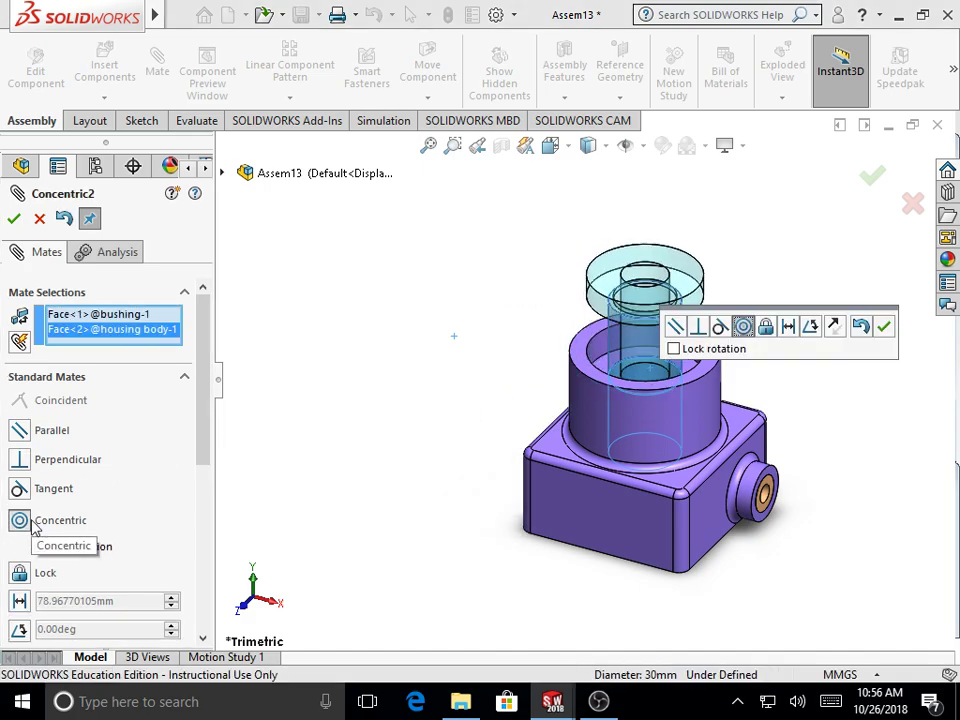
click(13, 220)
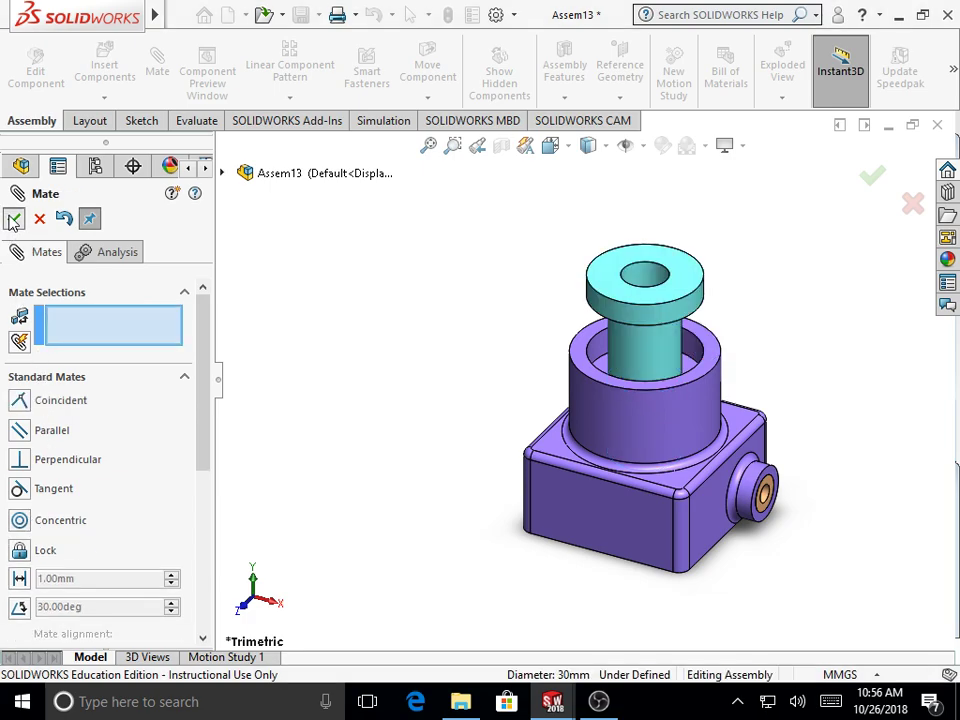
click(13, 220)
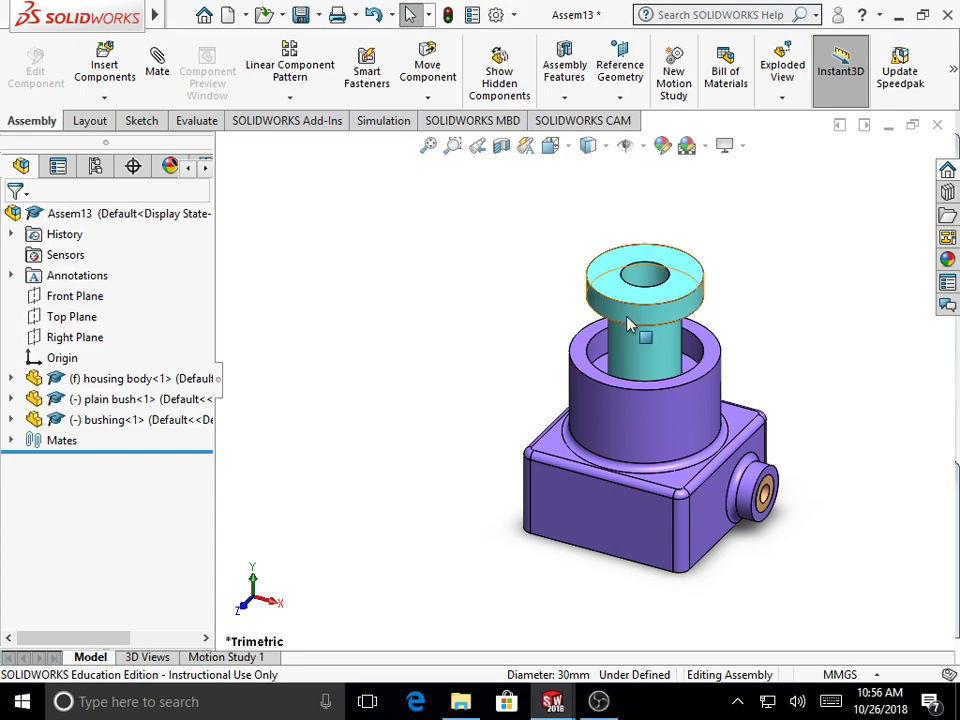
Slide the bushing upward along the housing's bore in Free Drag mode to test the freedom left by its concentric mate
drag(632, 320, 658, 339)
click(427, 68)
drag(641, 322, 626, 288)
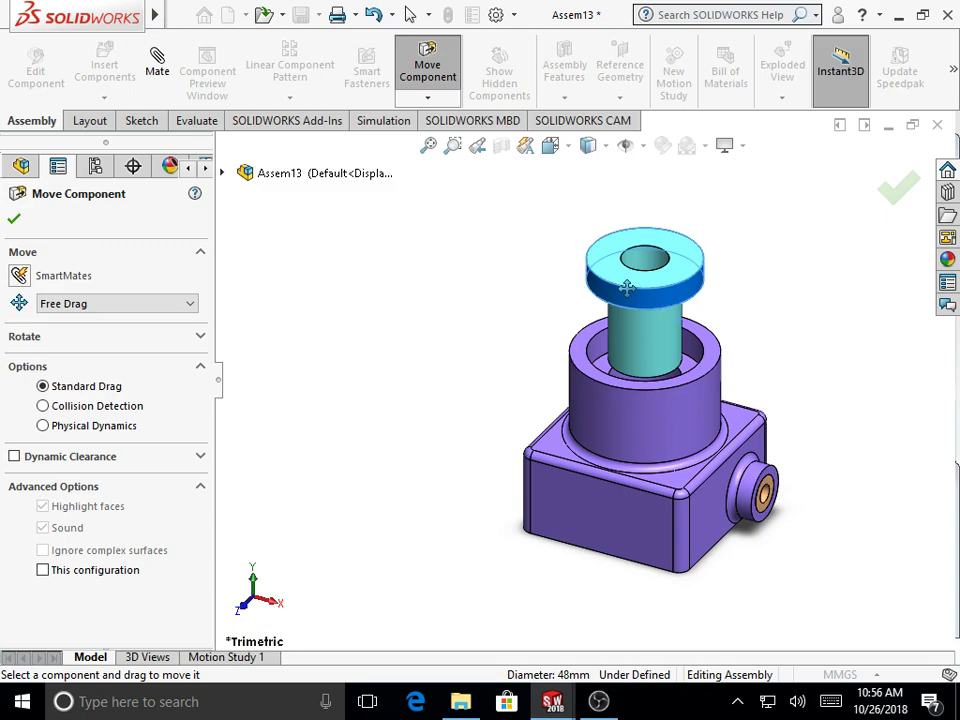
right_click(424, 261)
click(433, 274)
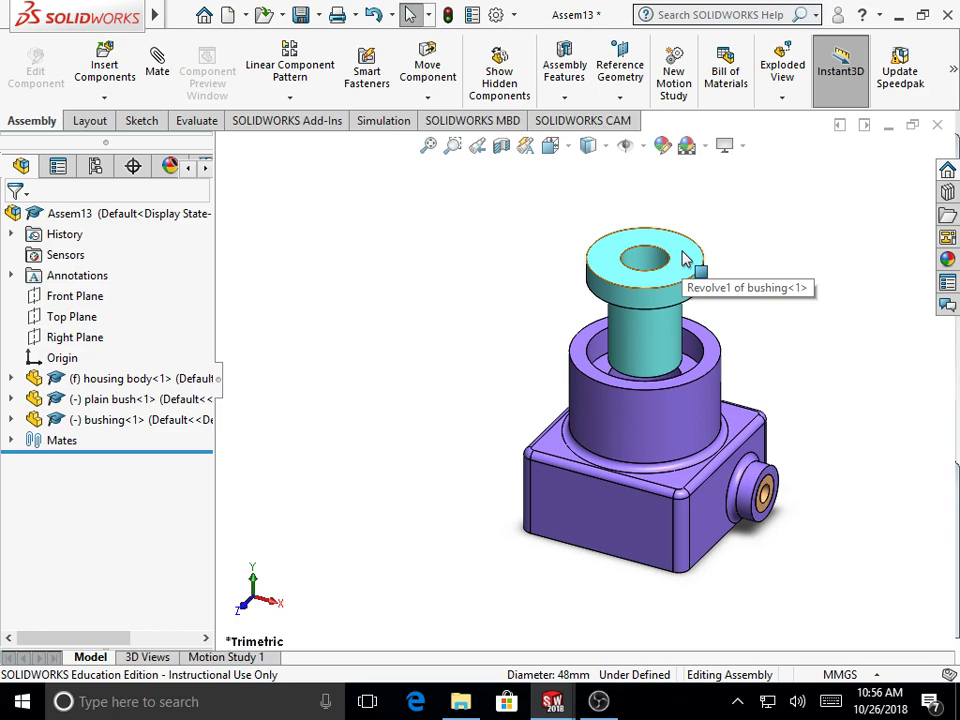
Add a coincident mate between the top face of the bushing's flange and the housing cylinder's top rim, and test the bushing's movement
click(159, 73)
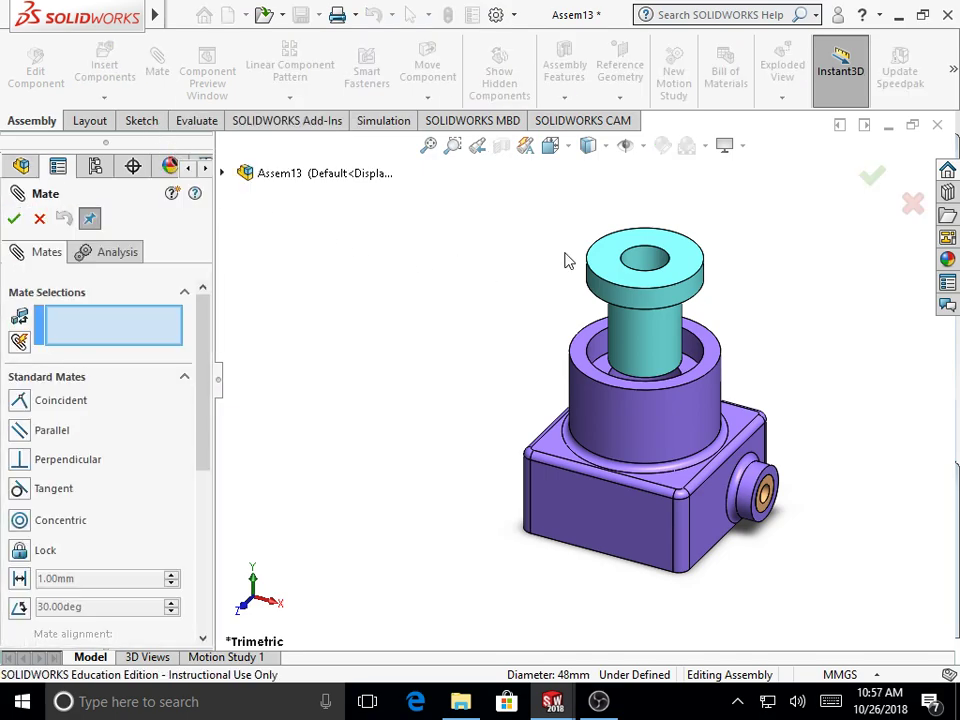
click(617, 273)
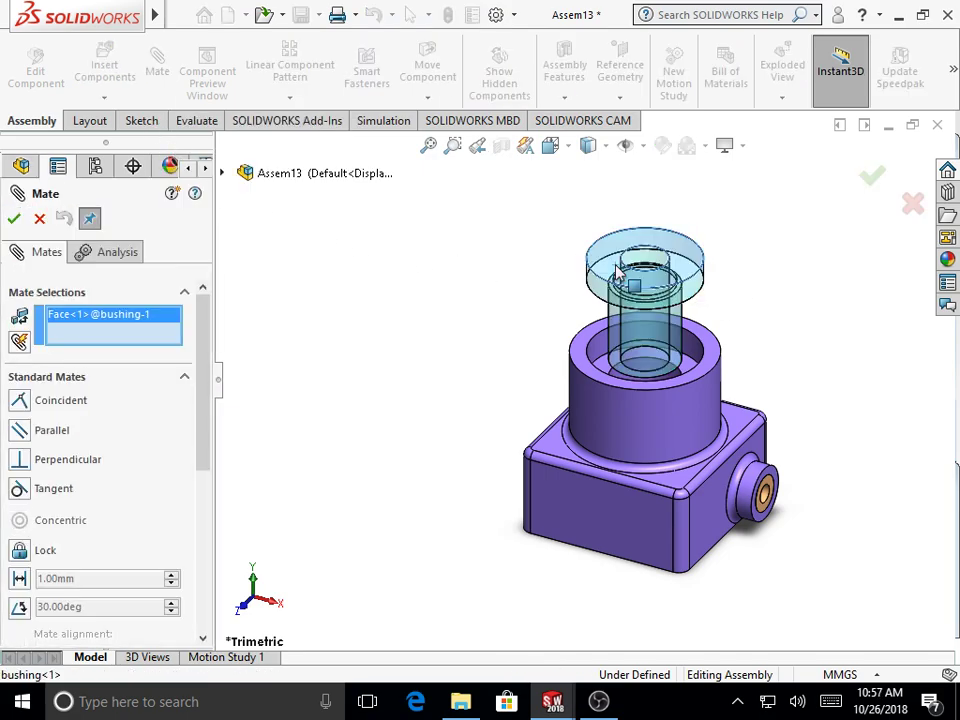
click(583, 367)
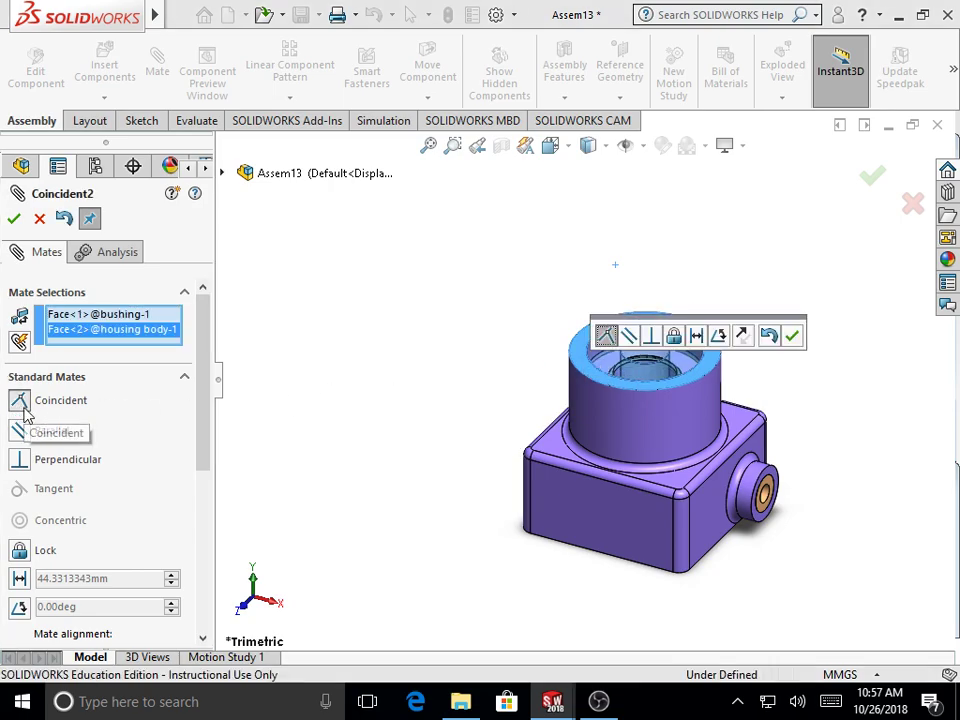
click(14, 219)
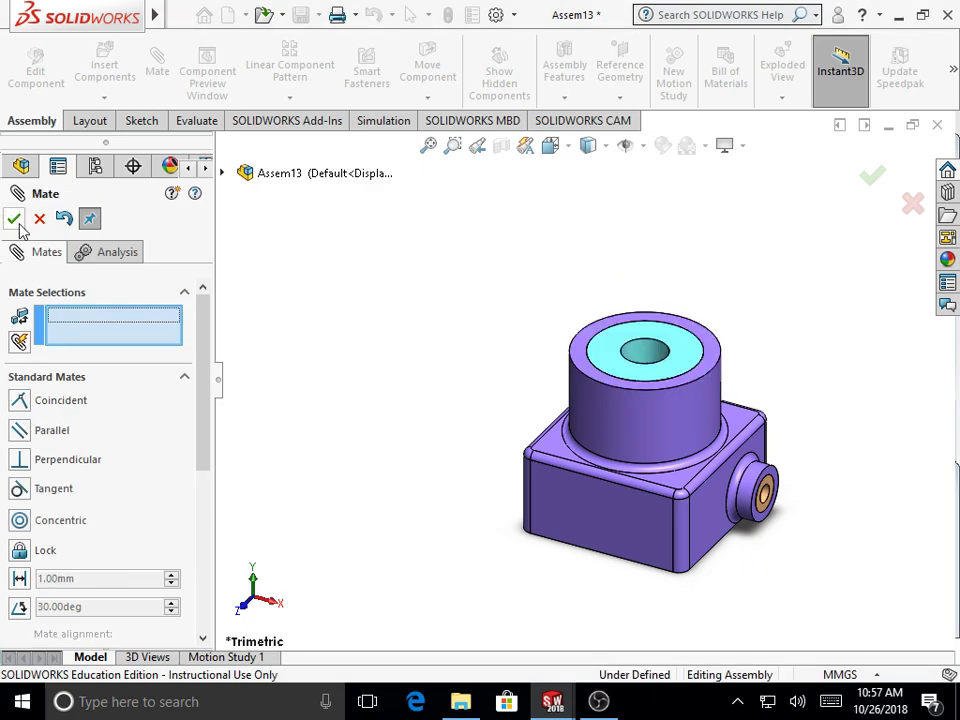
click(14, 219)
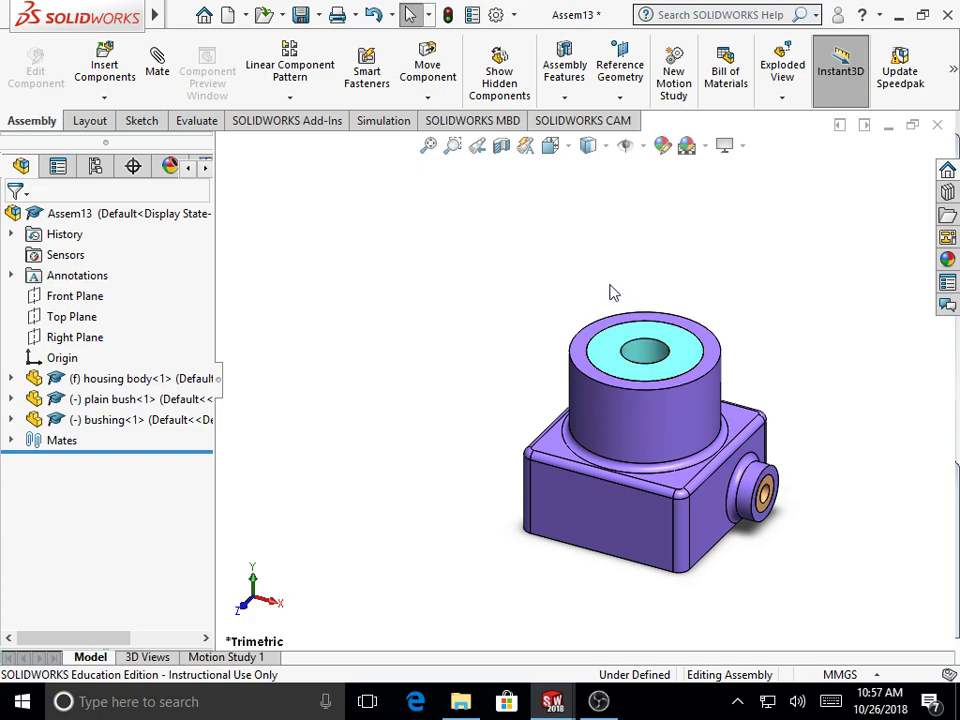
click(438, 78)
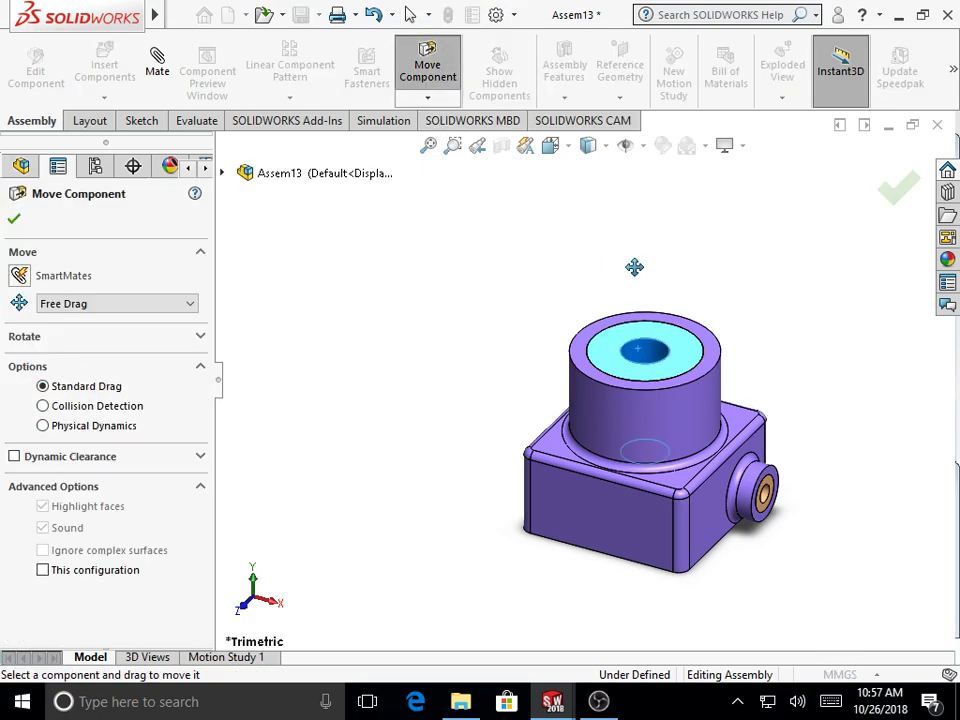
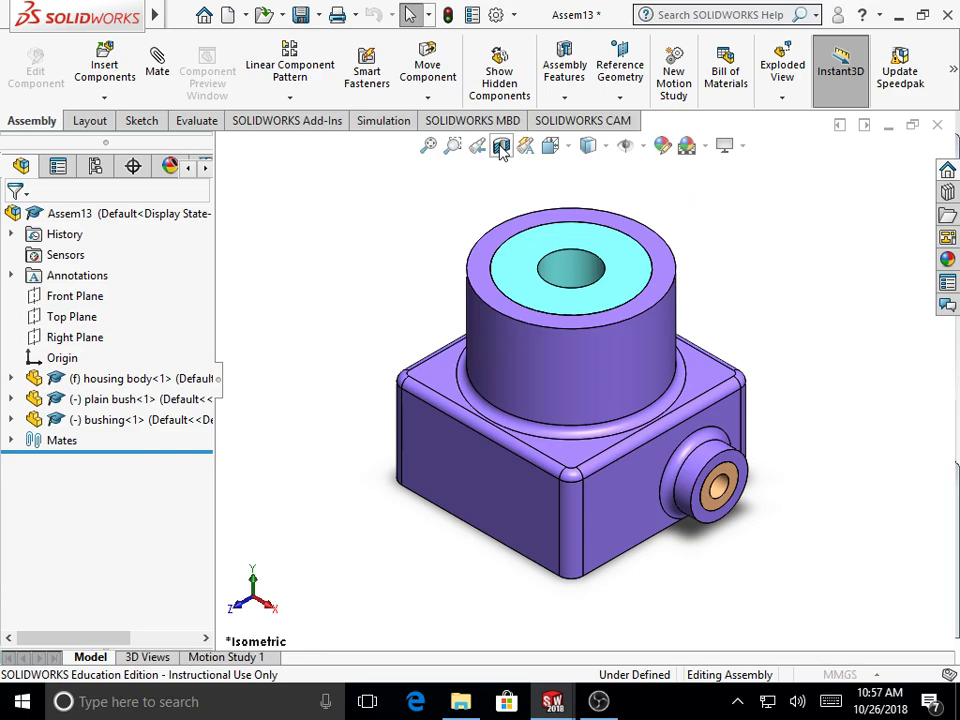
Section the assembly with a planar cut offset 1 mm from the Front Plane and examine how the bushing fits in the housing
click(501, 146)
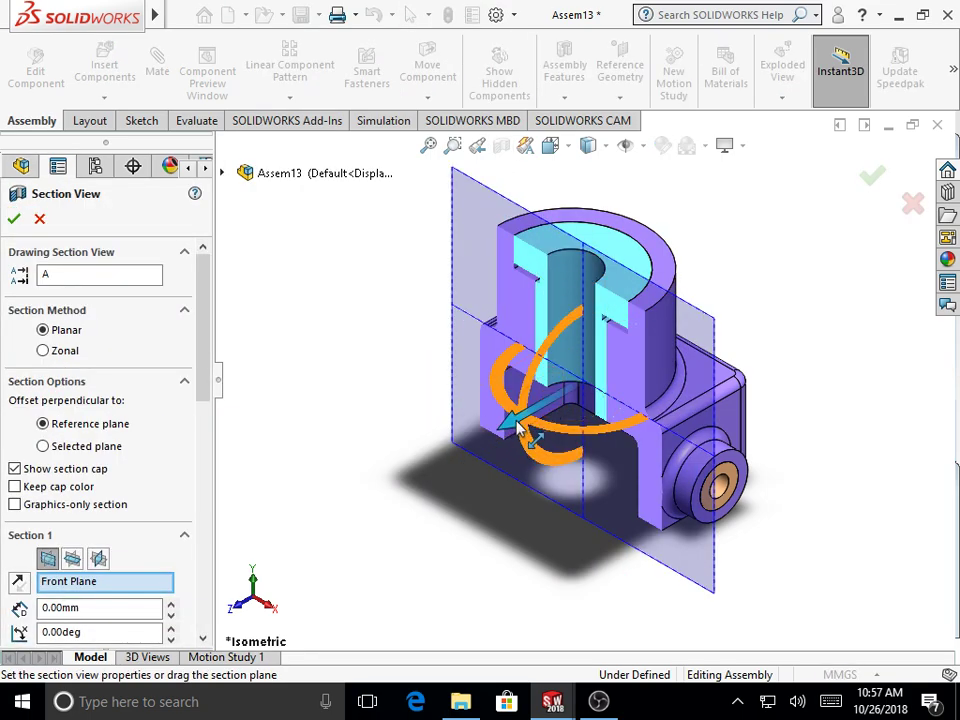
mouse_move(520, 427)
mouse_down()
mouse_move(553, 414)
mouse_move(510, 423)
mouse_up()
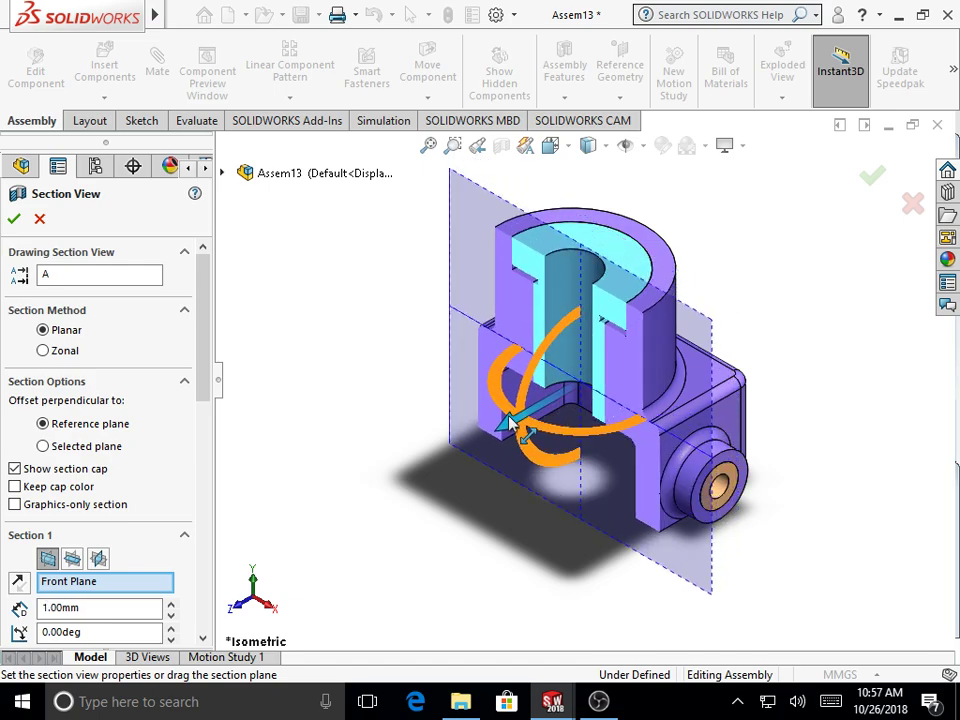
click(14, 219)
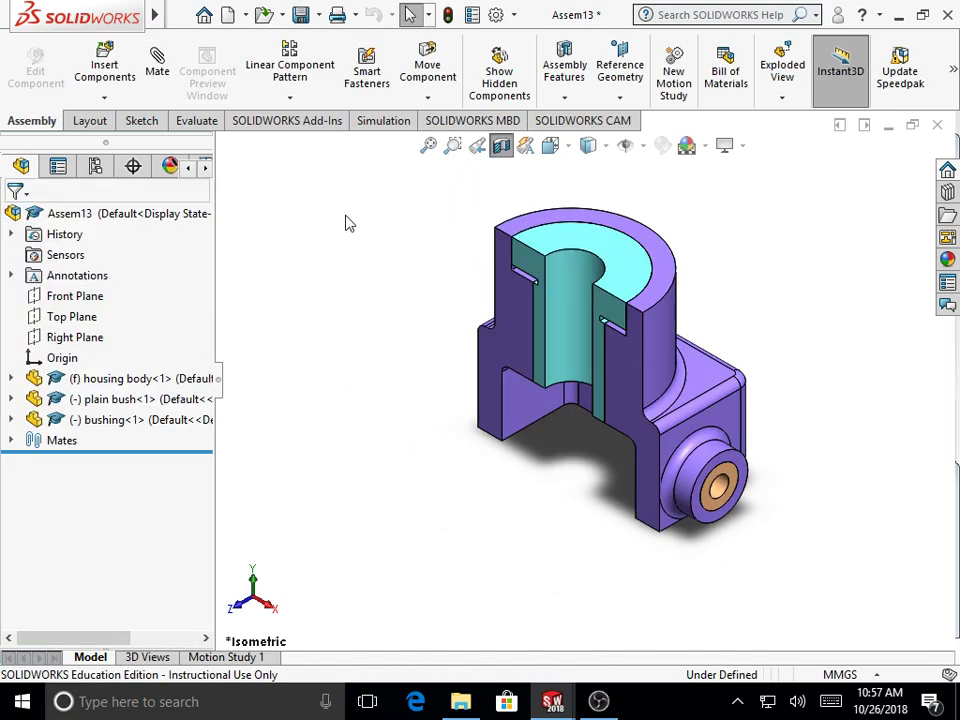
middle_drag(546, 426, 598, 369)
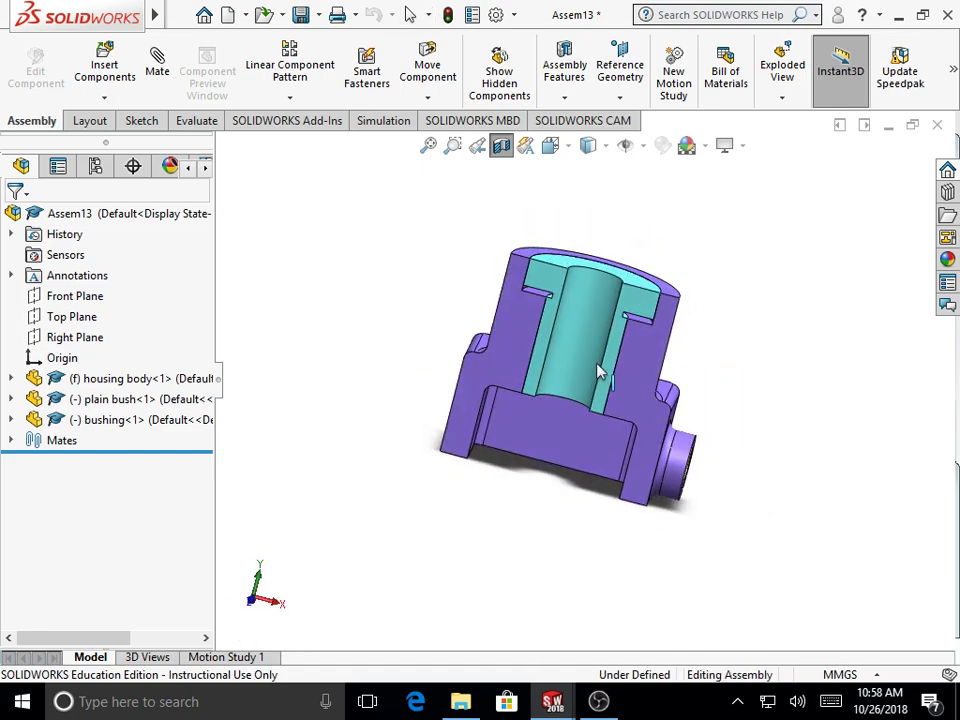
scroll(607, 318, down, 3)
scroll(615, 320, down, 2)
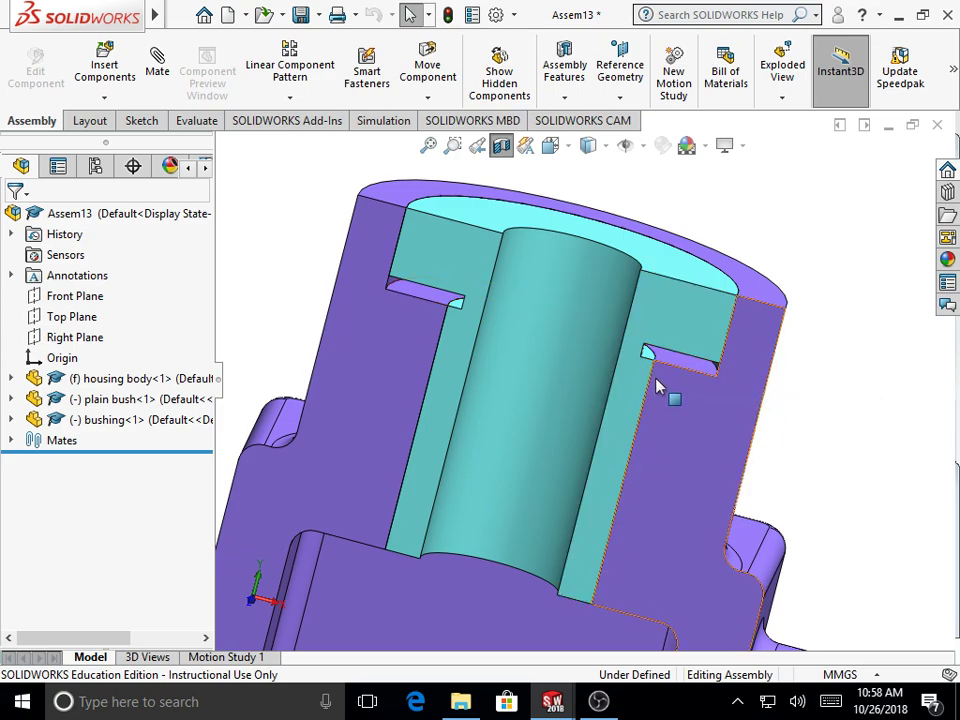
scroll(775, 375, up, 3)
middle_drag(776, 373, 737, 397)
Turn off the section at the bushing and restore the isometric view of the whole assembly
click(503, 148)
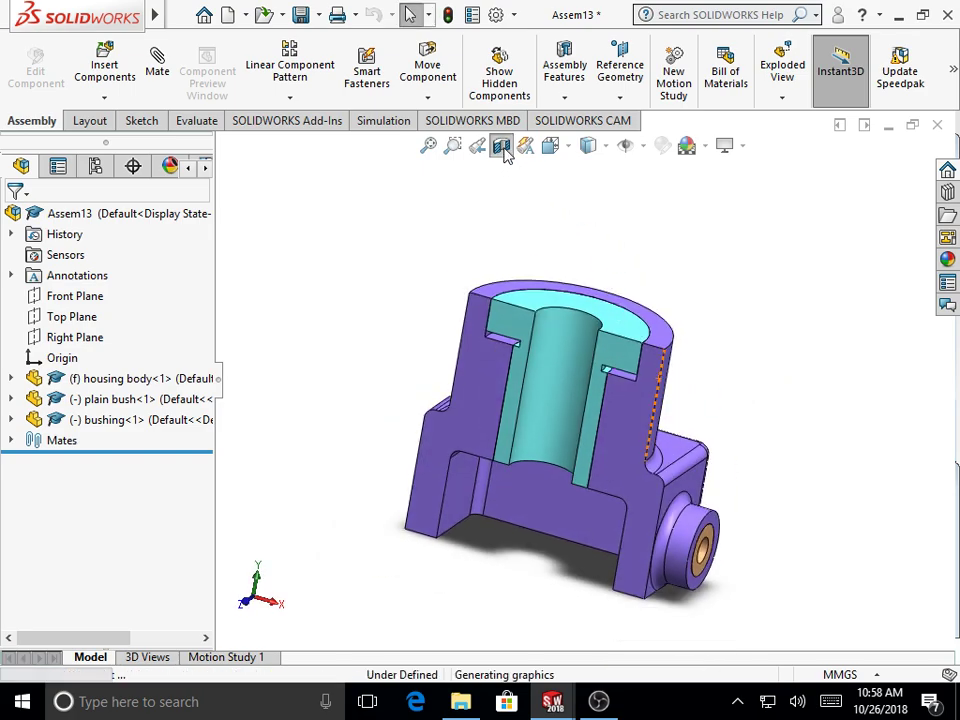
click(569, 148)
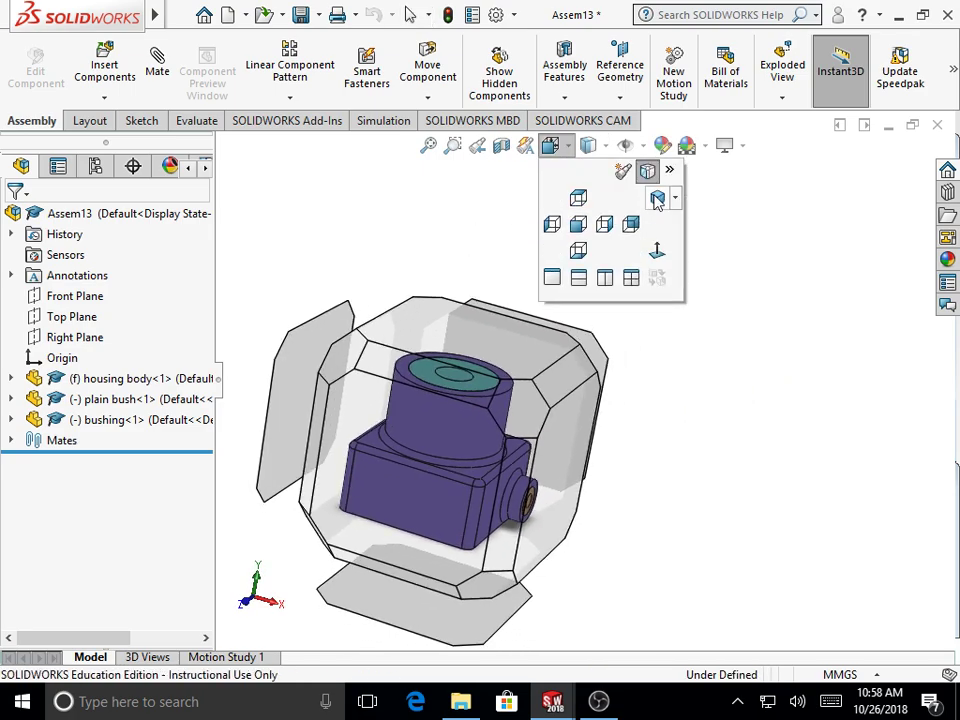
click(650, 196)
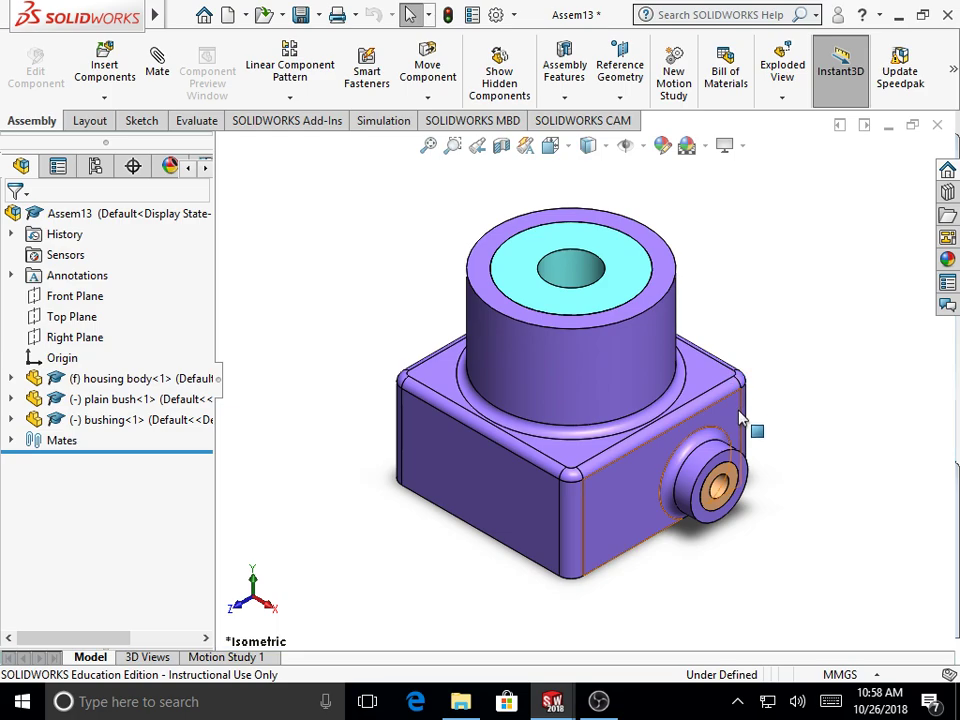
Section the assembly with a planar cut offset -13 mm from the Front Plane and examine the plain bush in the side bore
click(502, 150)
drag(510, 424, 545, 409)
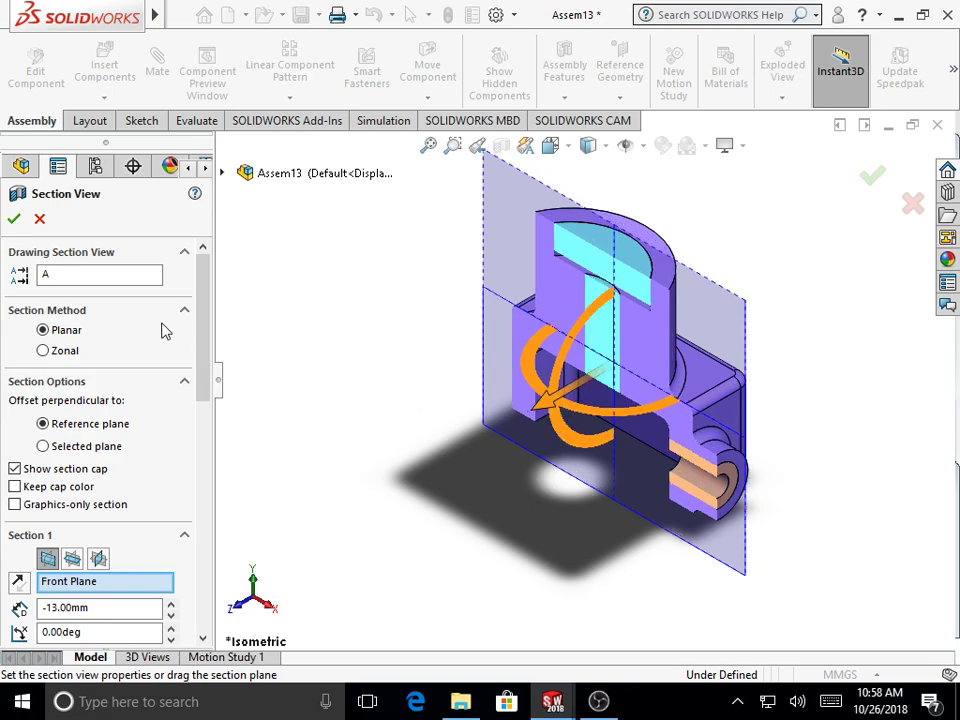
click(14, 218)
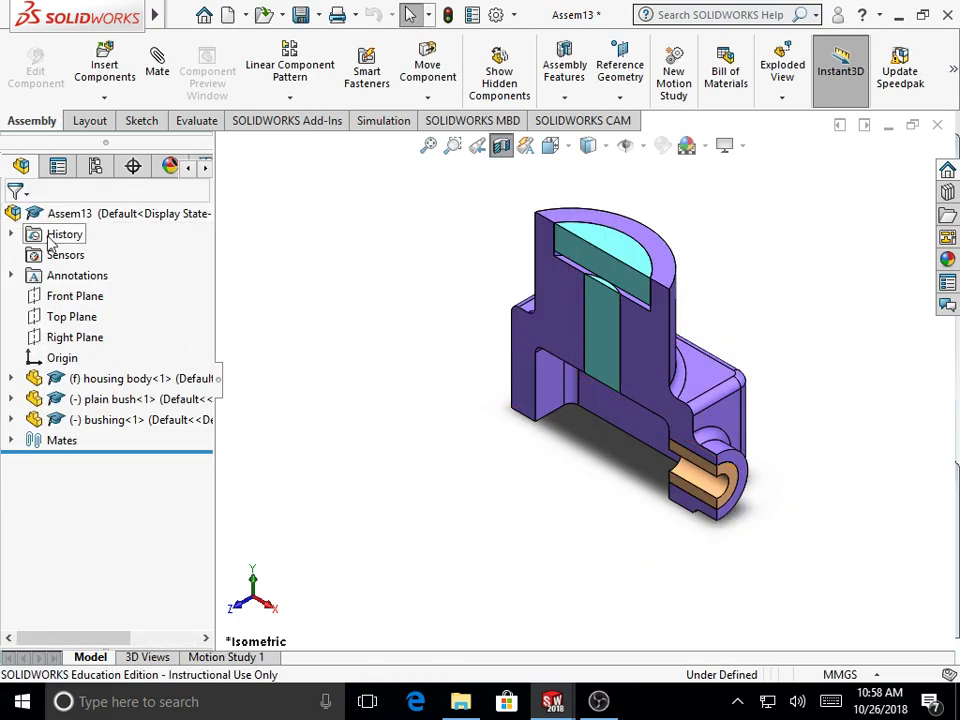
click(551, 146)
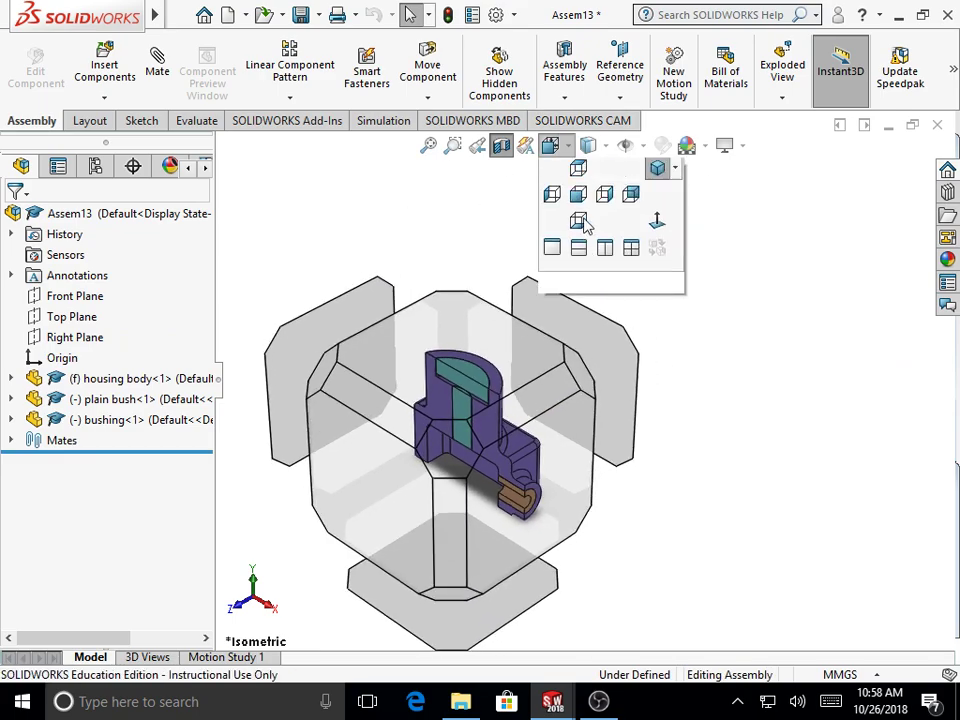
click(603, 226)
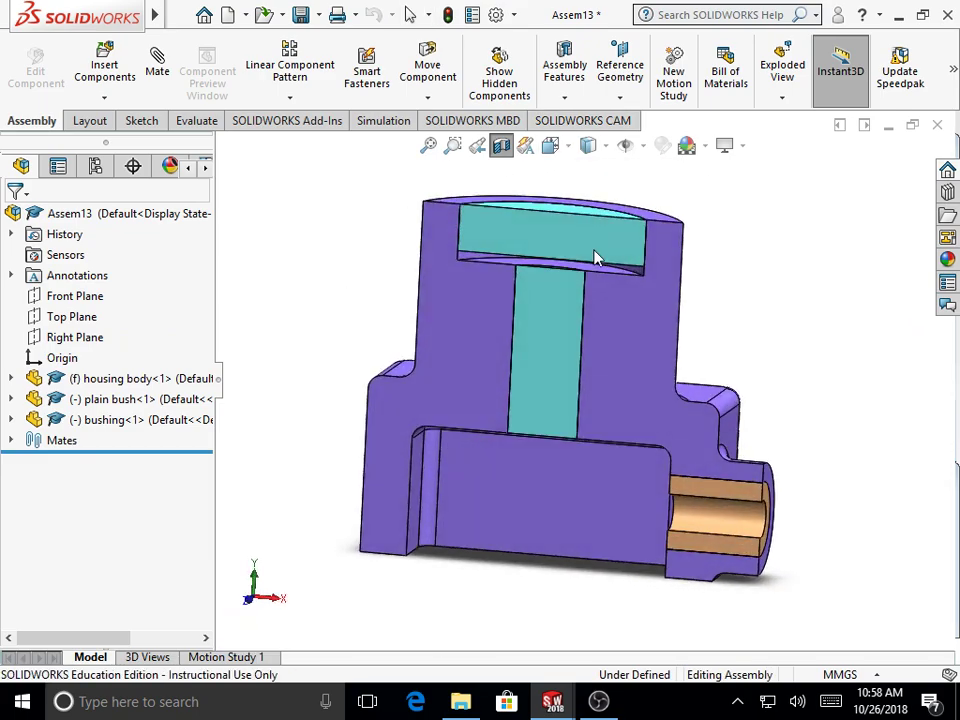
mouse_move(862, 464)
middle_down()
mouse_move(826, 490)
mouse_move(855, 446)
mouse_move(829, 446)
mouse_move(866, 449)
middle_up()
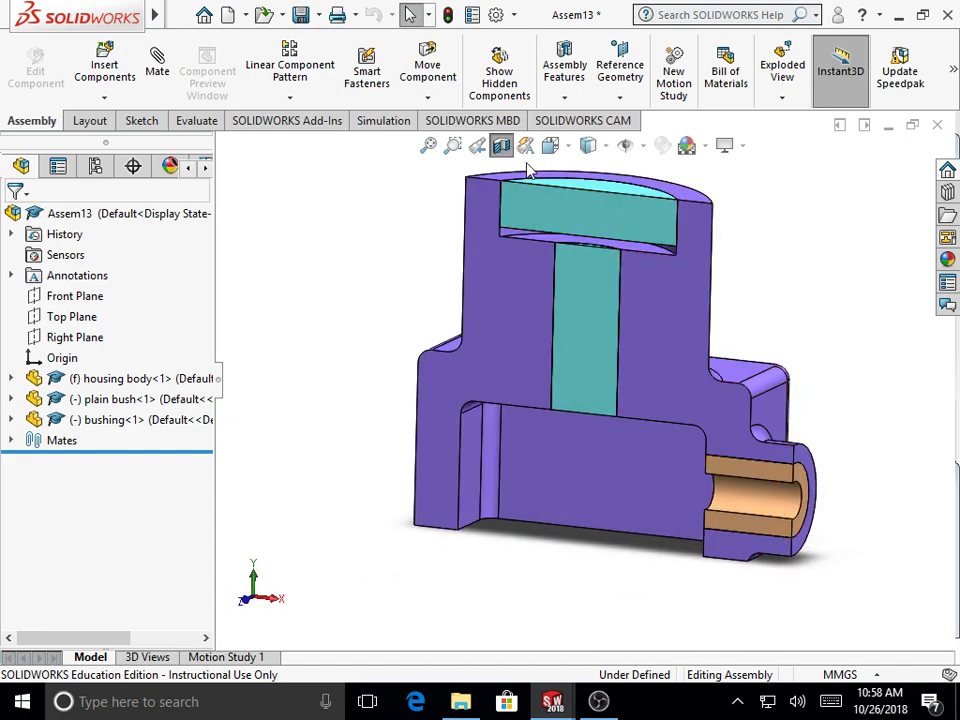
Return the sectioned assembly to the isometric view and remove the section through the plain bush
click(567, 147)
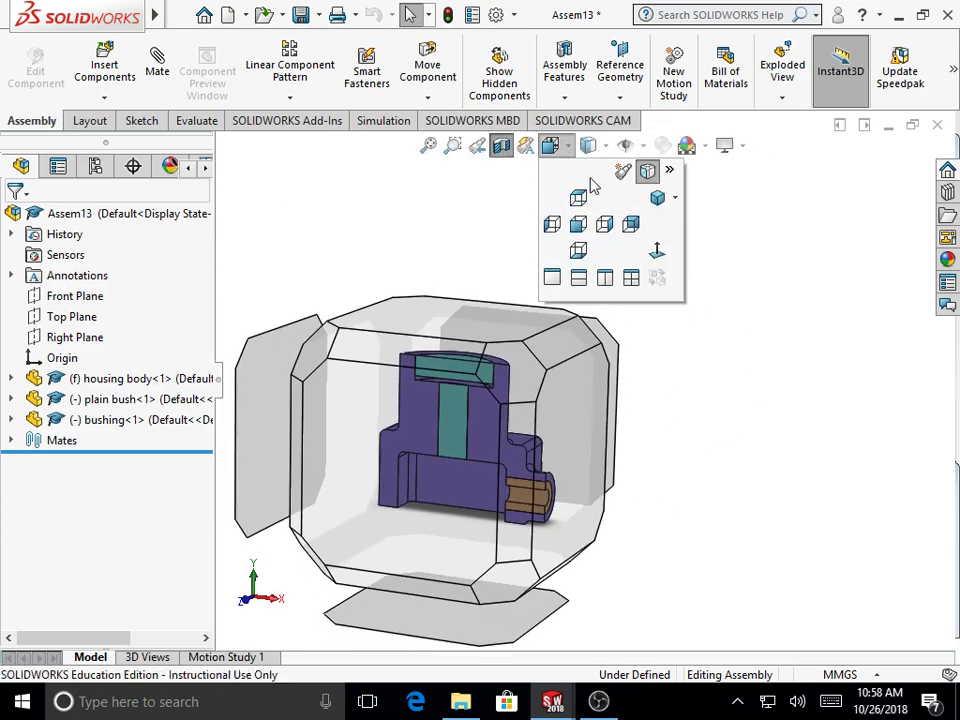
click(610, 203)
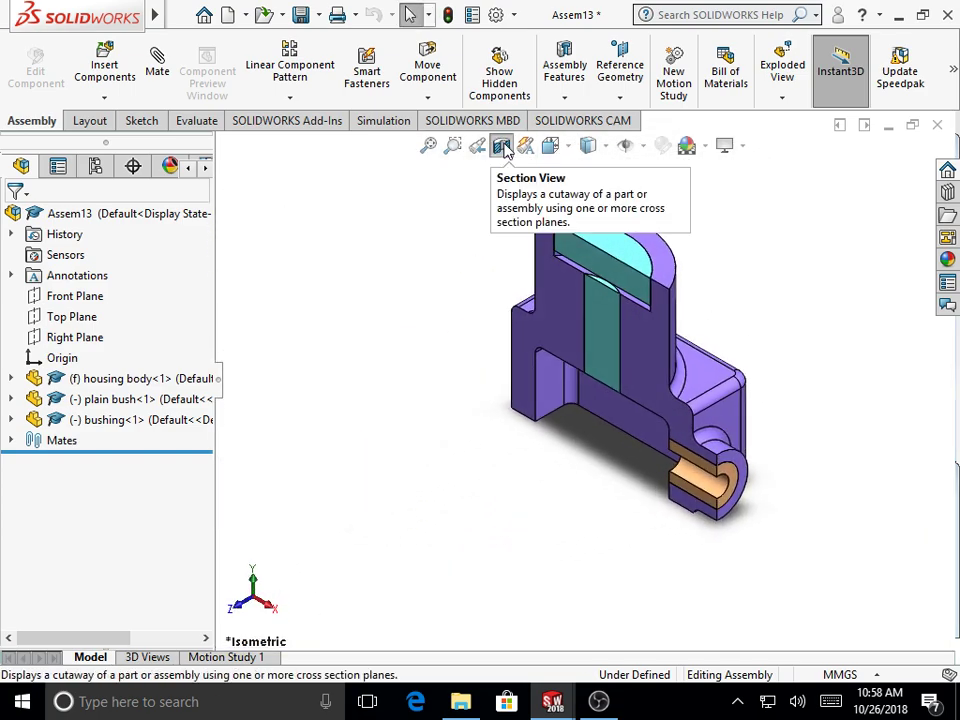
click(503, 147)
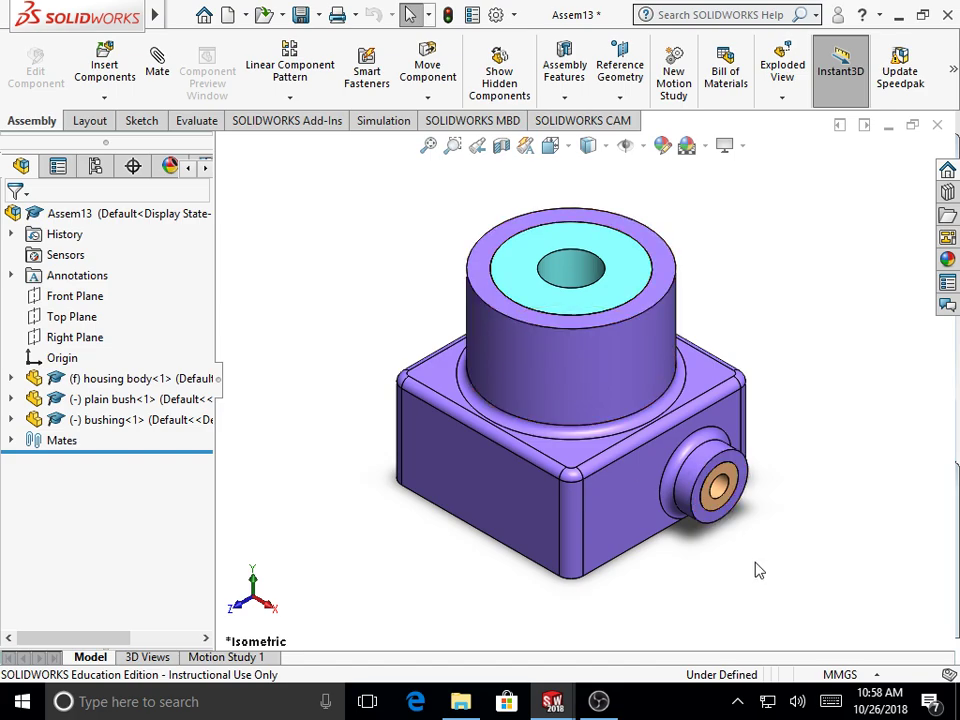
Rebuild the assembly and save it in the 3D parts folder under the name Housing assembly
click(299, 15)
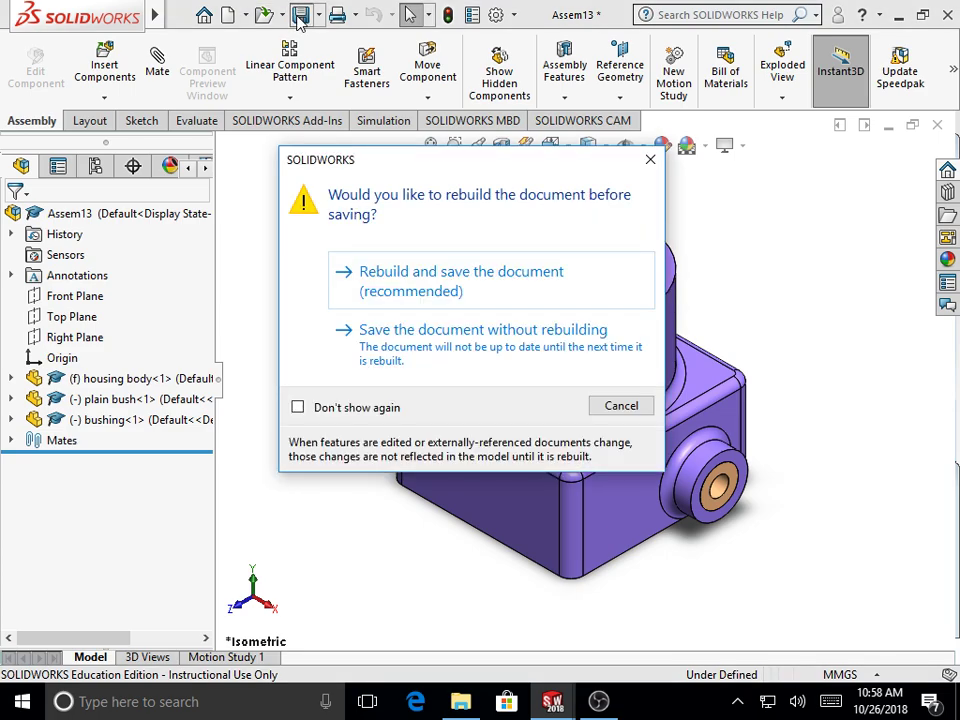
click(455, 285)
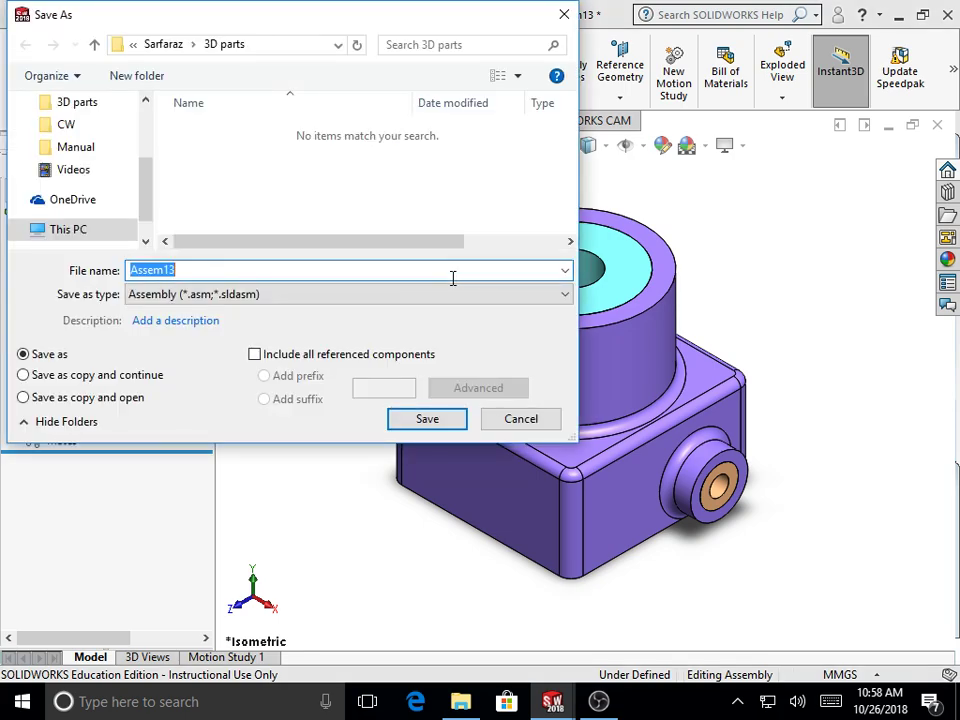
text(Hoyu)
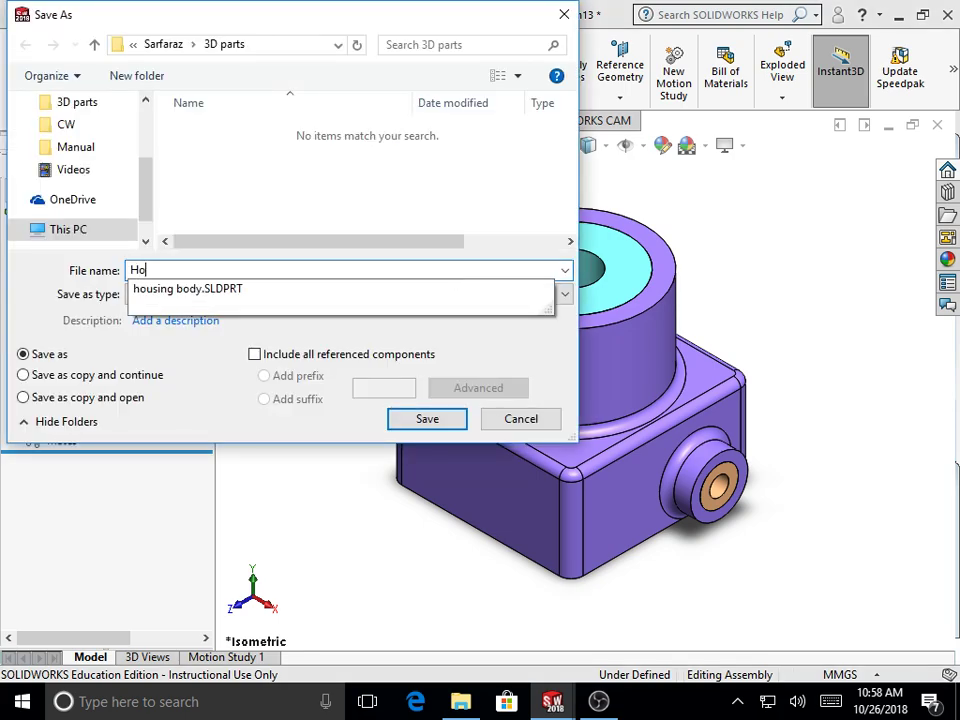
key(BackSpace)
text(using assembly)
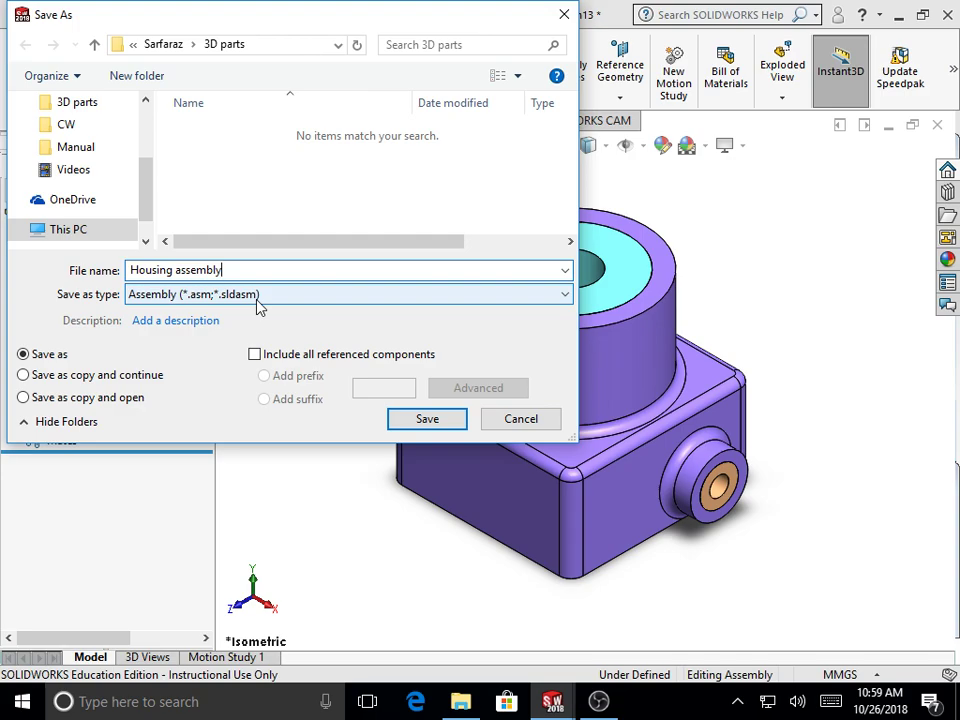
click(426, 419)
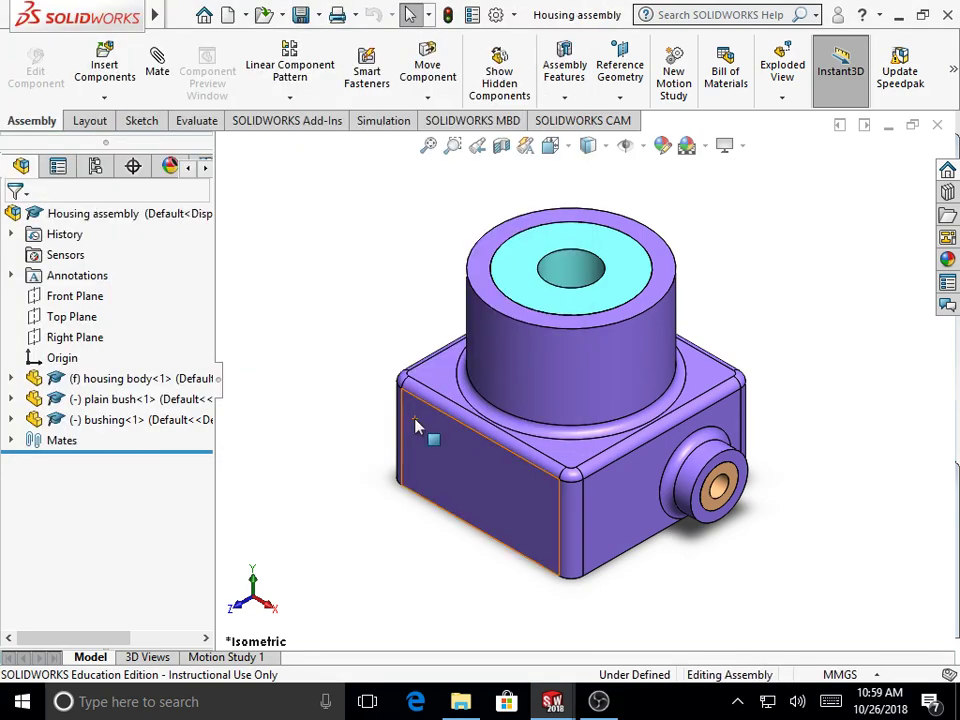